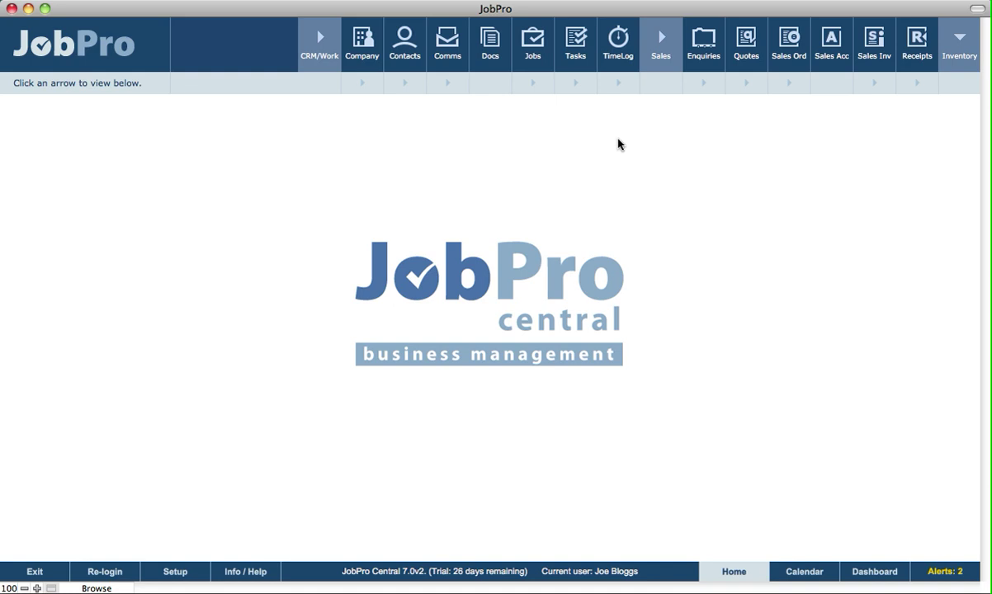
Show the timelog QuickView and look over the available responsible people and the existing entry's warning.
{"action": "left_click", "coordinate": [621, 87]}
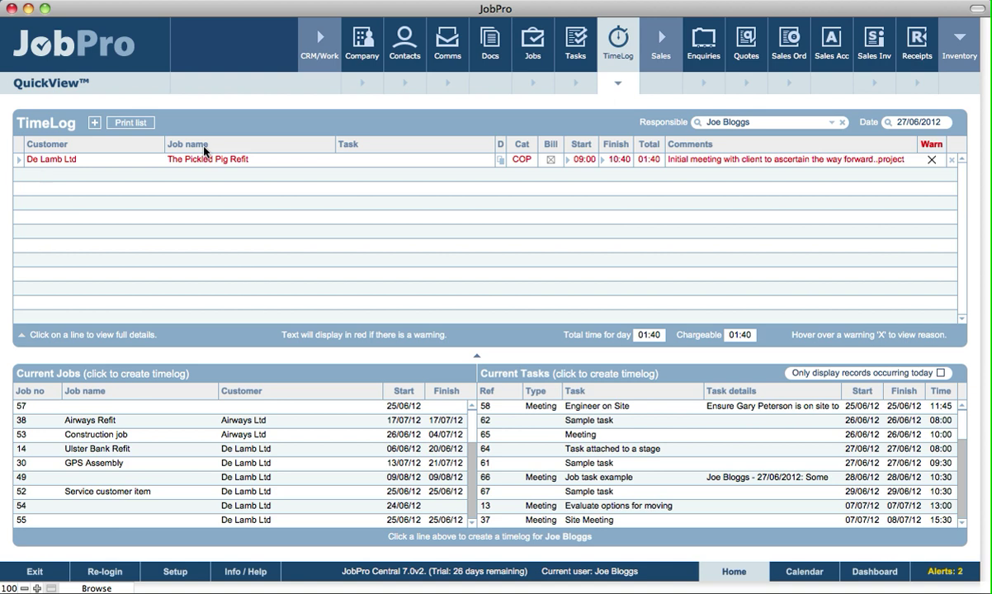
{"action": "left_click", "coordinate": [781, 127]}
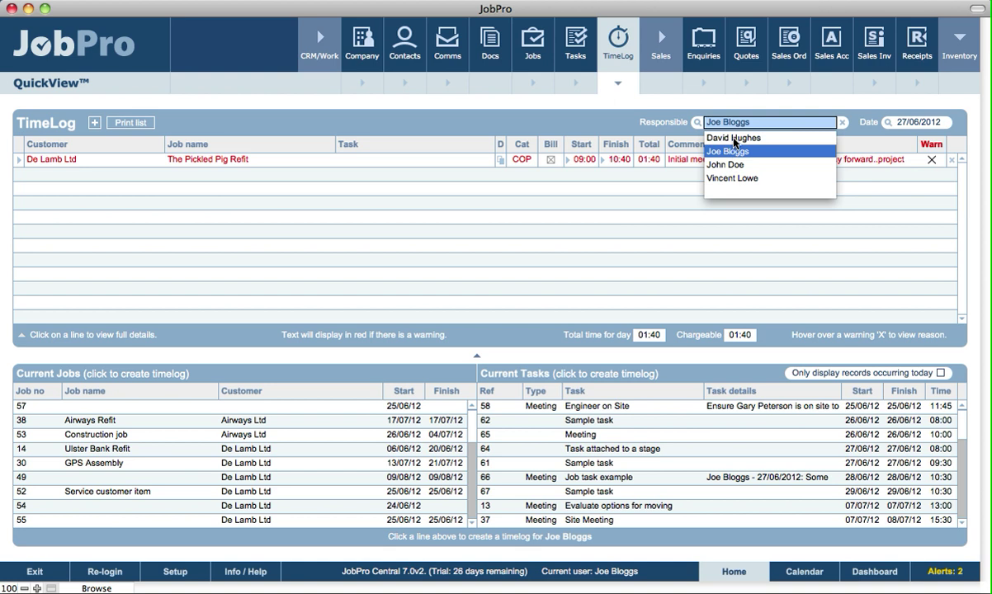
{"action": "left_click", "coordinate": [512, 122]}
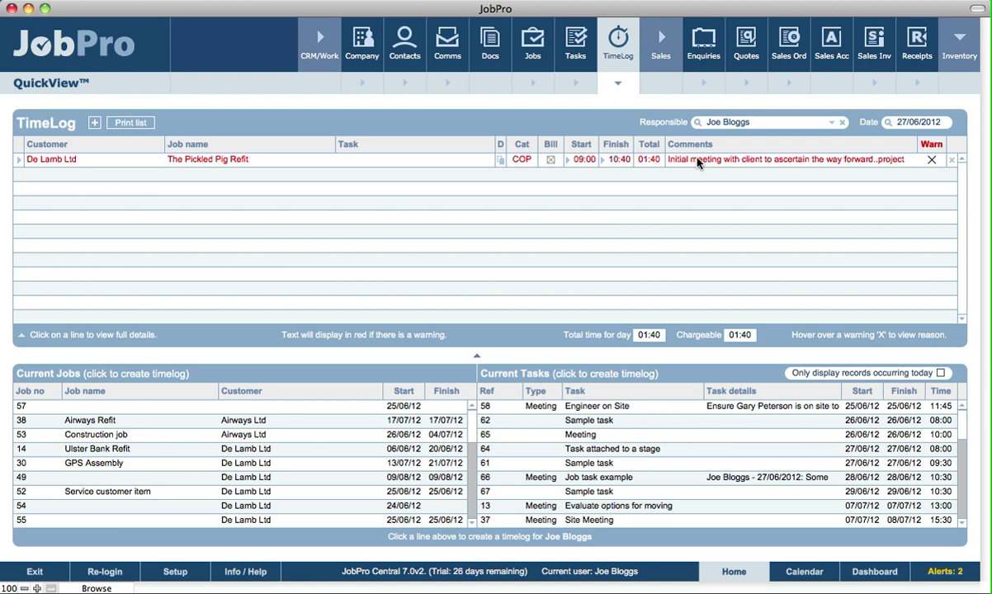
{"action": "mouse_move", "coordinate": [933, 163]}
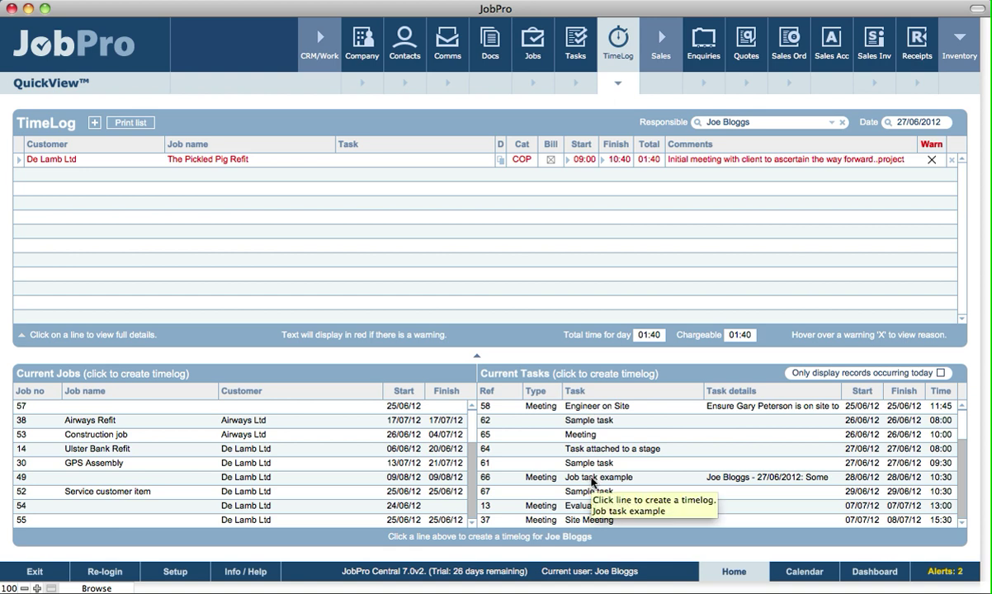
Create a timelog for the iMac call task from the current tasks and look over its category options and comments area.
{"action": "left_click", "coordinate": [591, 480]}
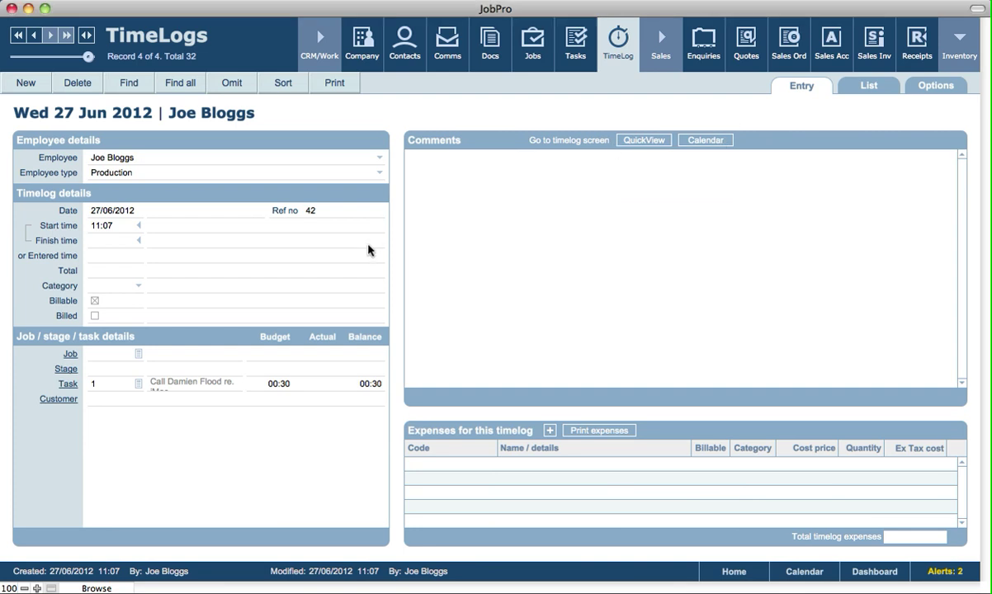
{"action": "left_click", "coordinate": [108, 256]}
{"action": "left_click", "coordinate": [109, 285]}
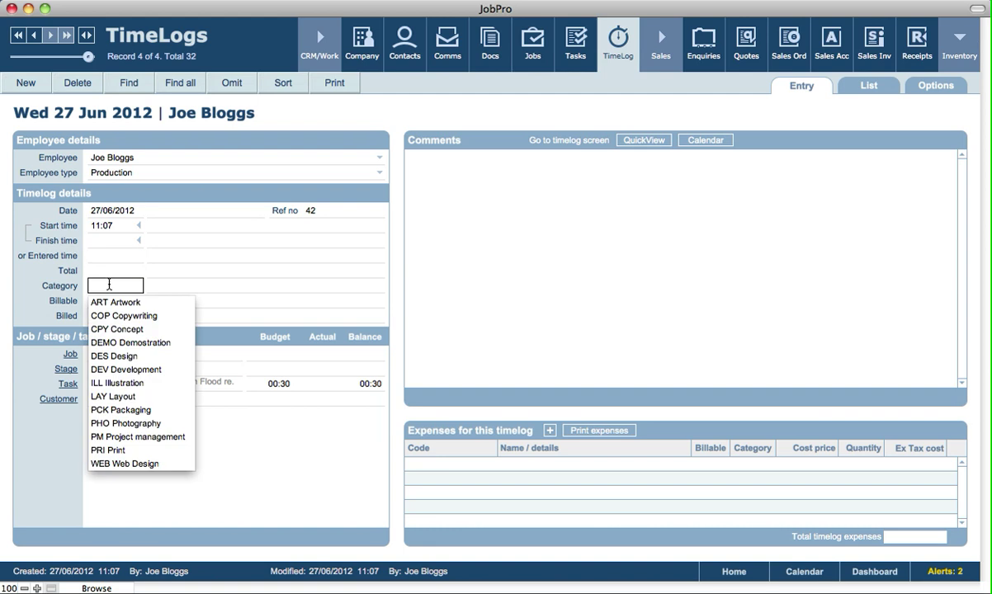
{"action": "left_click", "coordinate": [28, 289]}
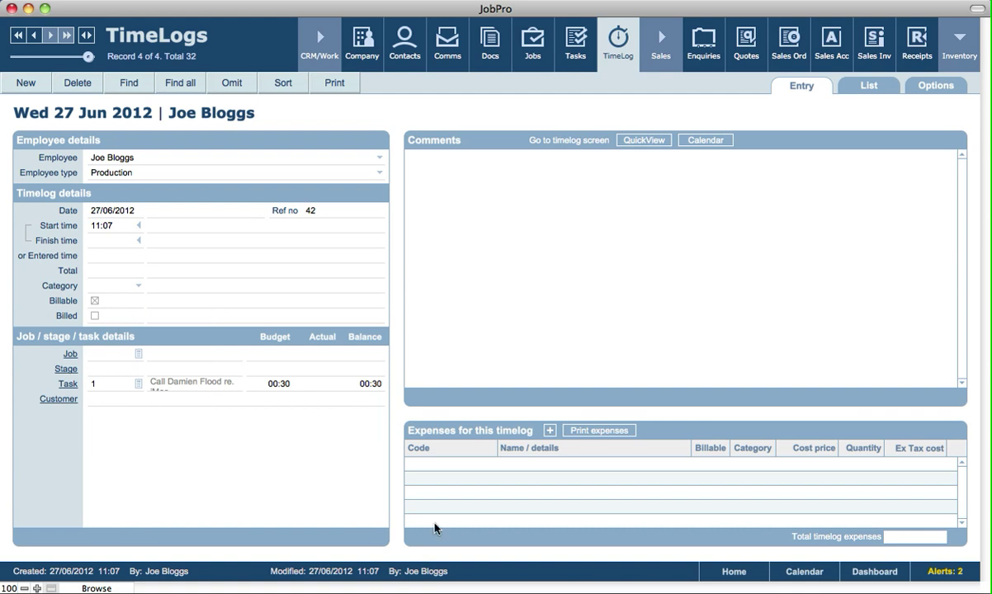
{"action": "left_click", "coordinate": [581, 208]}
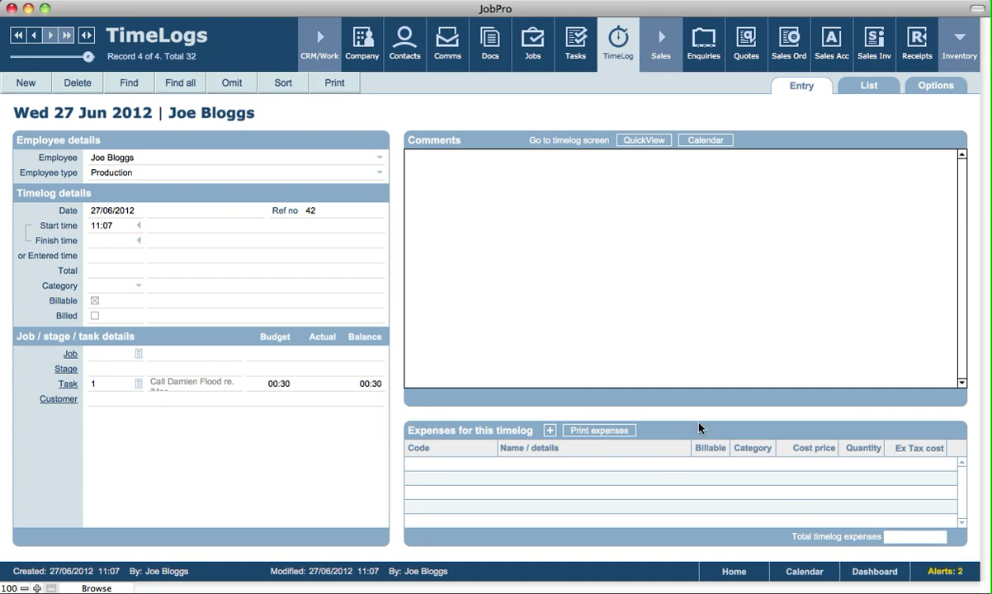
{"action": "left_click", "coordinate": [495, 120]}
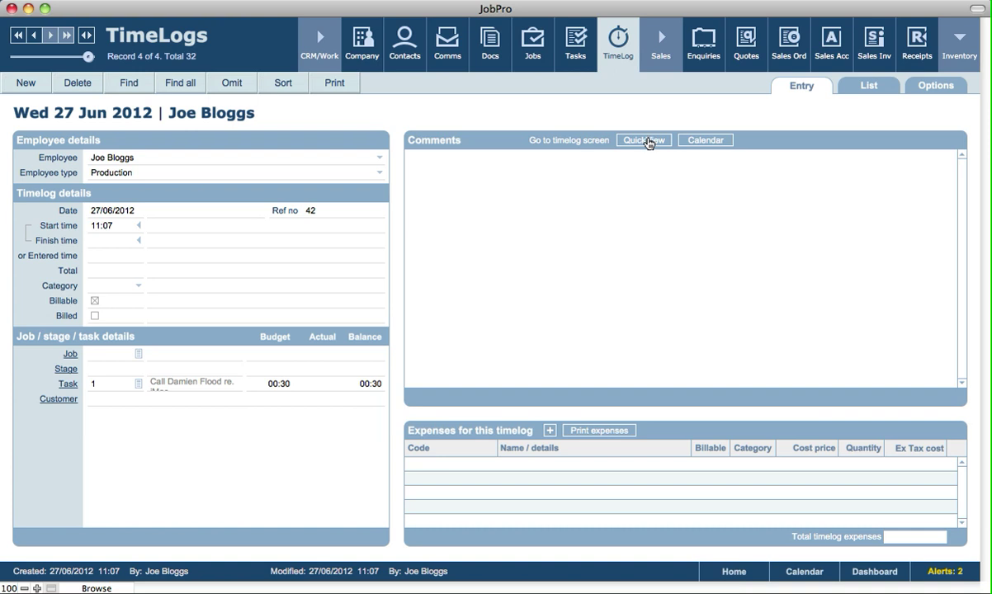
Check the new timelog in the day calendar, and return to the home QuickView.
{"action": "left_click", "coordinate": [699, 142]}
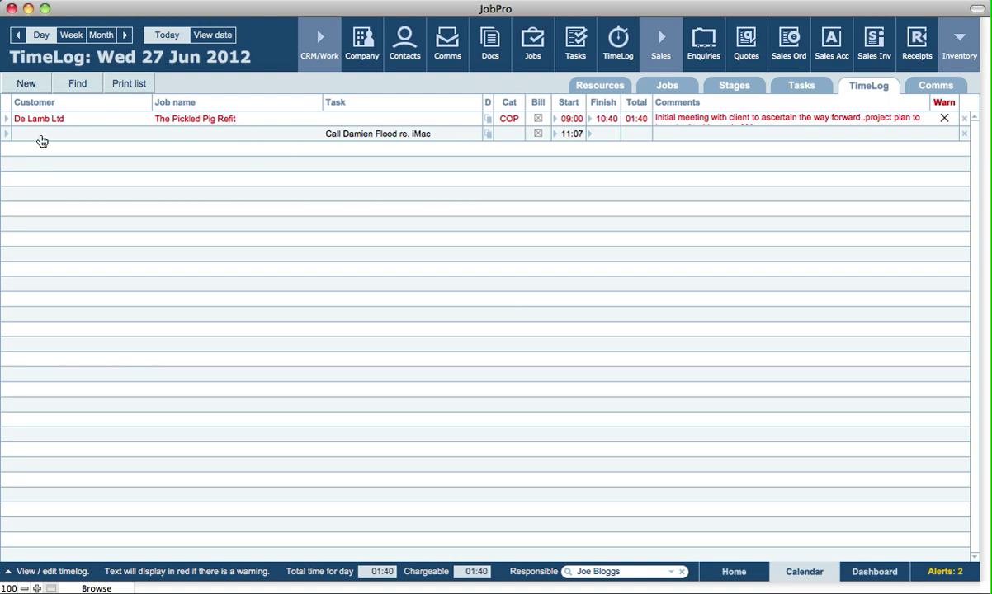
{"action": "left_click", "coordinate": [723, 134]}
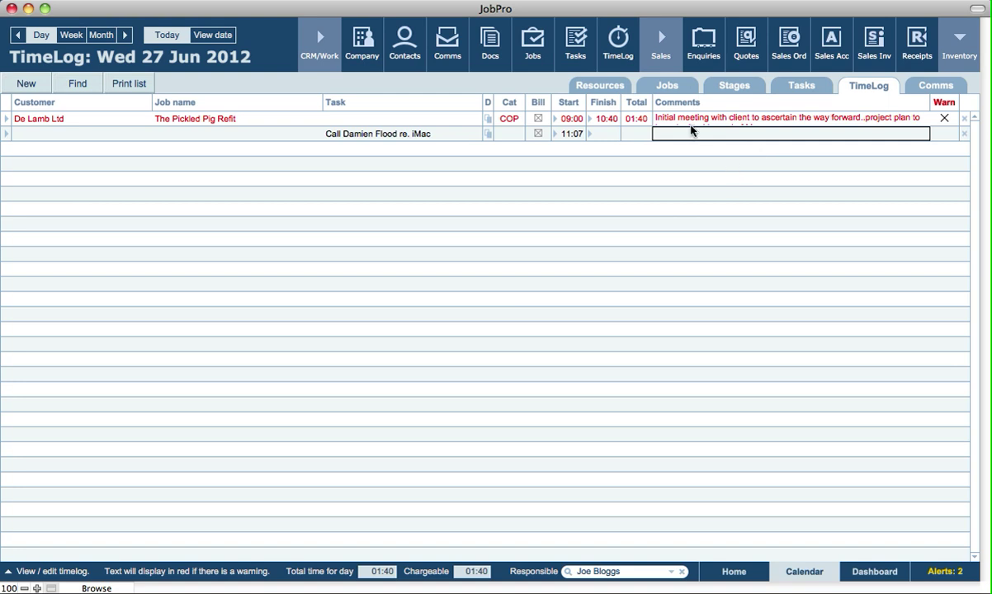
{"action": "left_click", "coordinate": [731, 572]}
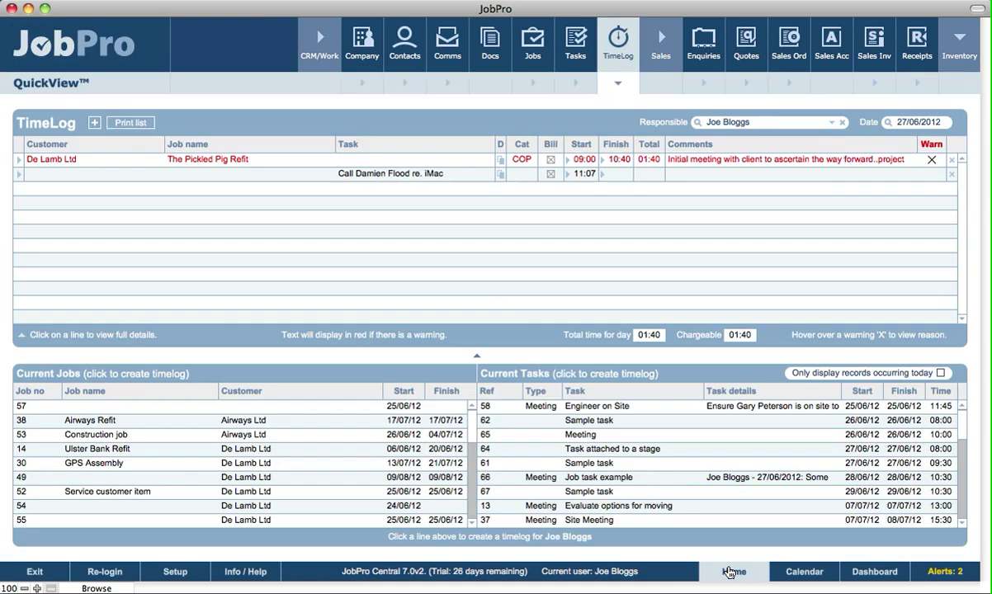
Enter "Some comments" as the comment on the iMac call timelog and set its finish time to 12:00.
{"action": "left_click", "coordinate": [730, 175]}
{"action": "type", "text": "Some c"}
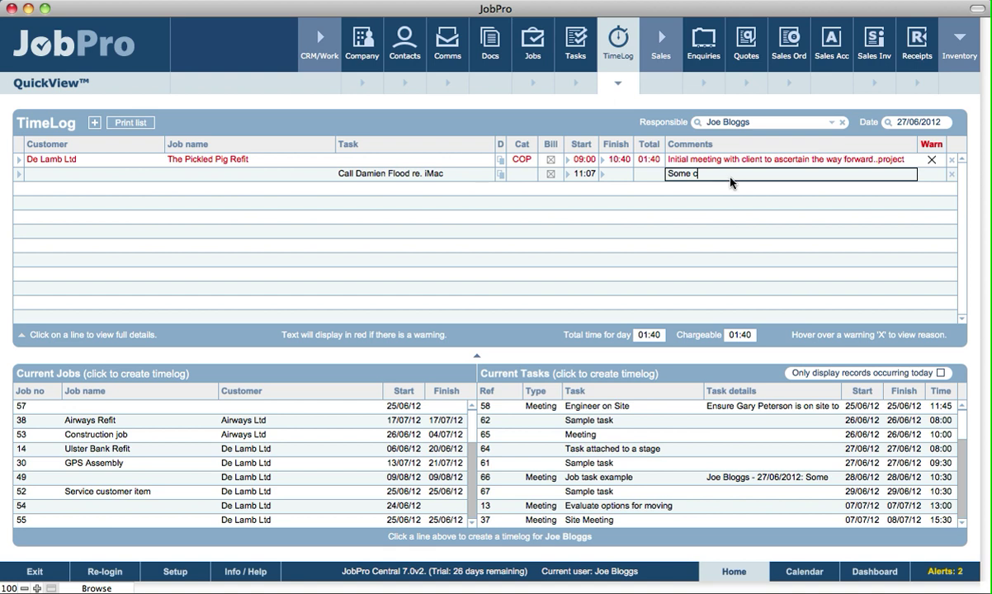
{"action": "left_click", "coordinate": [611, 190]}
{"action": "left_click", "coordinate": [619, 174]}
{"action": "type", "text": "12"}
{"action": "key", "text": "Return"}
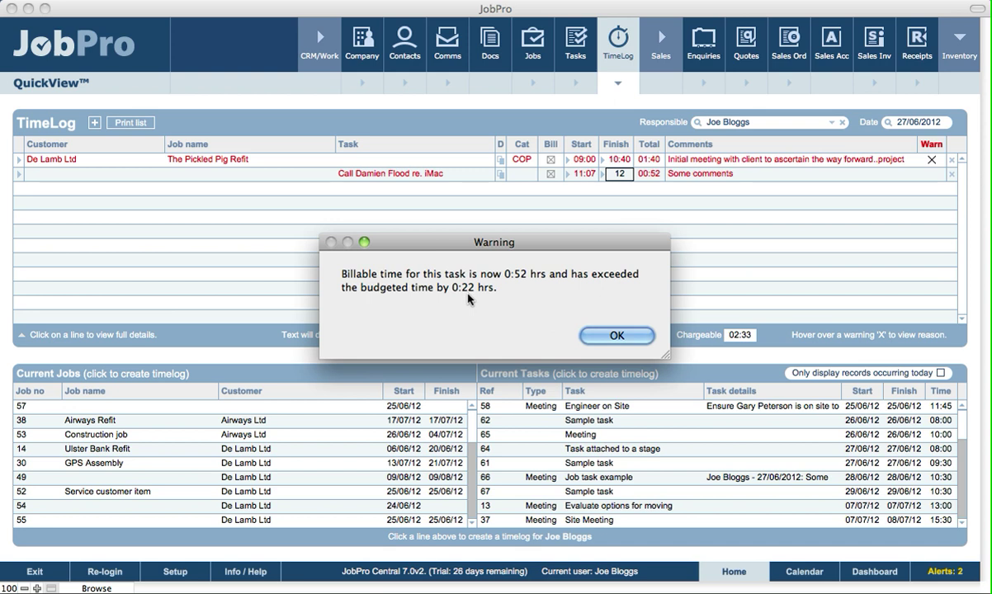
{"action": "left_click", "coordinate": [642, 333]}
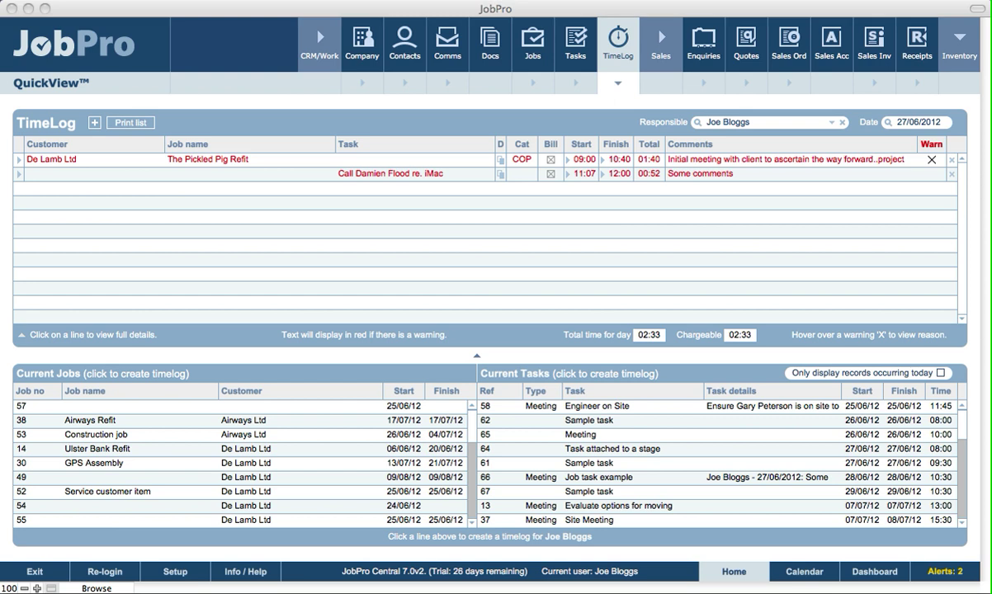
Set the iMac call timelog's start time to 10:40 and its finish time to 11:10.
{"action": "left_click", "coordinate": [583, 178]}
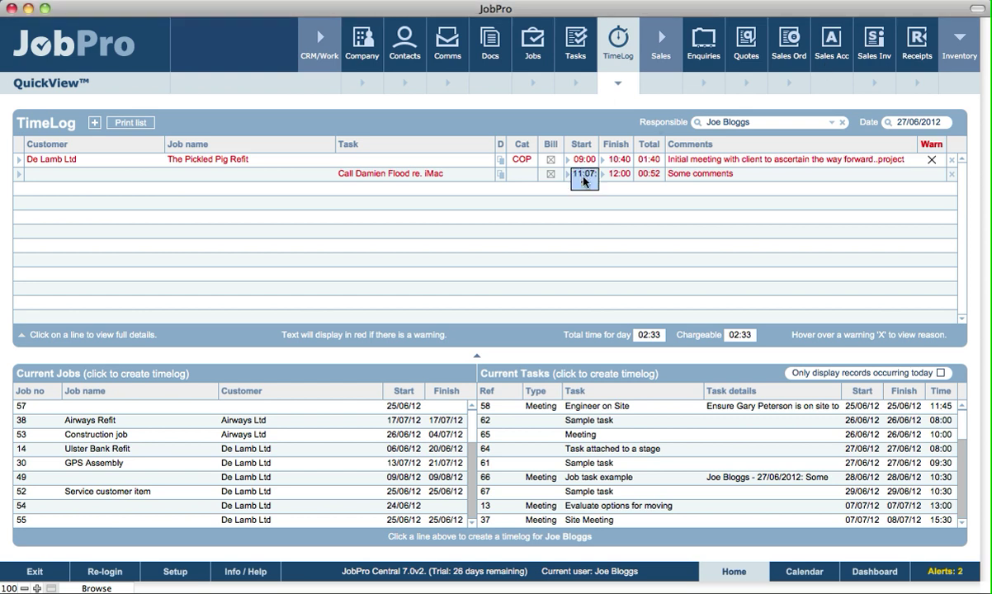
{"action": "type", "text": "10"}
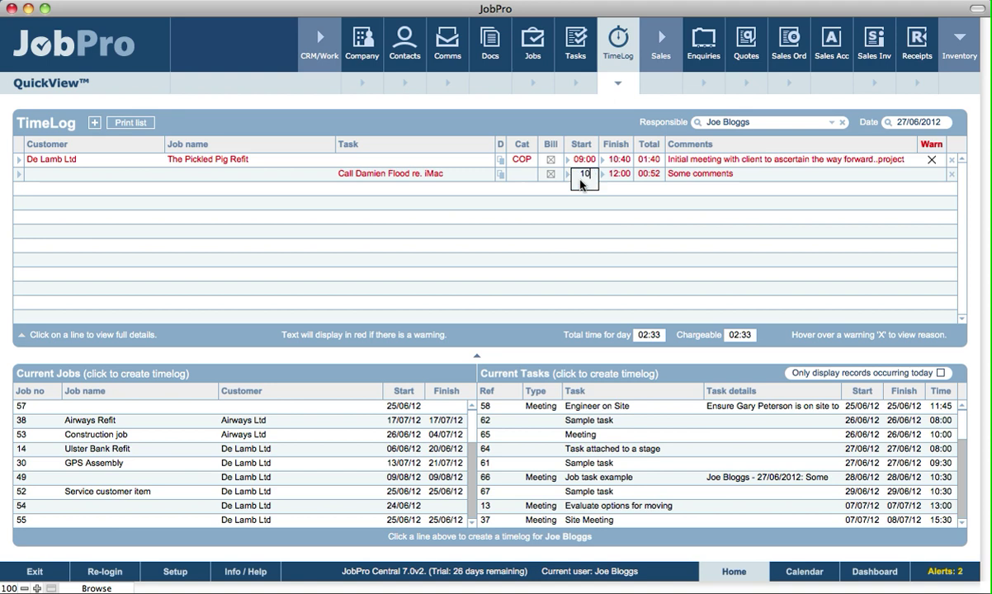
{"action": "type", "text": ":40"}
{"action": "key", "text": "Return"}
{"action": "left_click", "coordinate": [623, 333]}
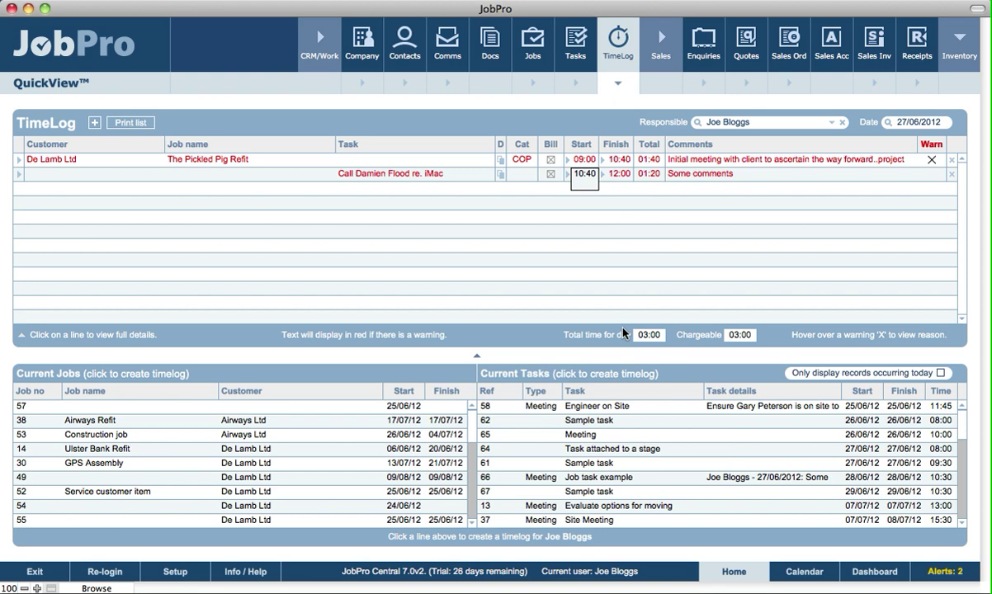
{"action": "left_click", "coordinate": [620, 174]}
{"action": "type", "text": "12:00"}
{"action": "key", "text": "Return"}
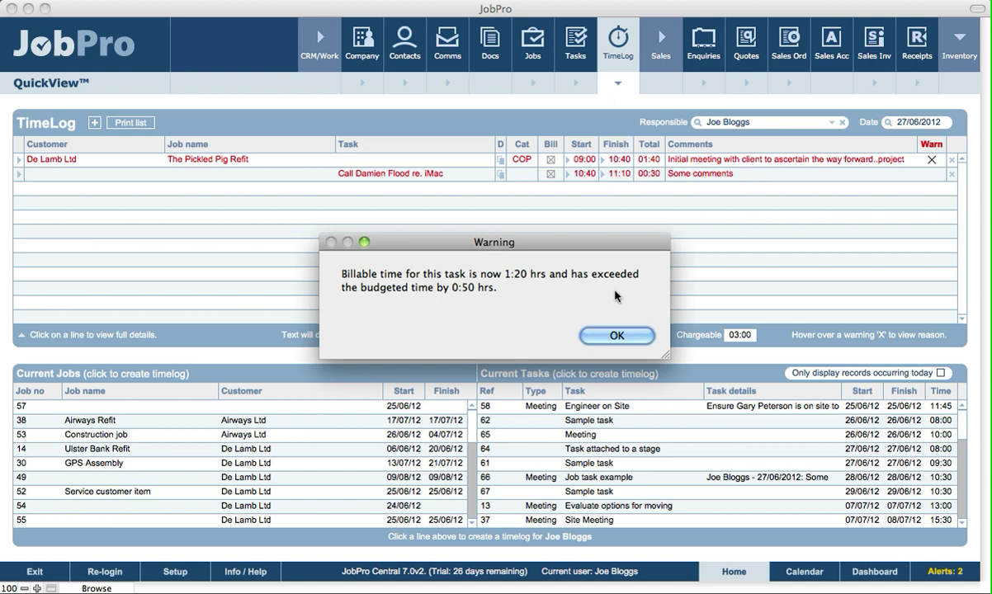
{"action": "left_click", "coordinate": [612, 334]}
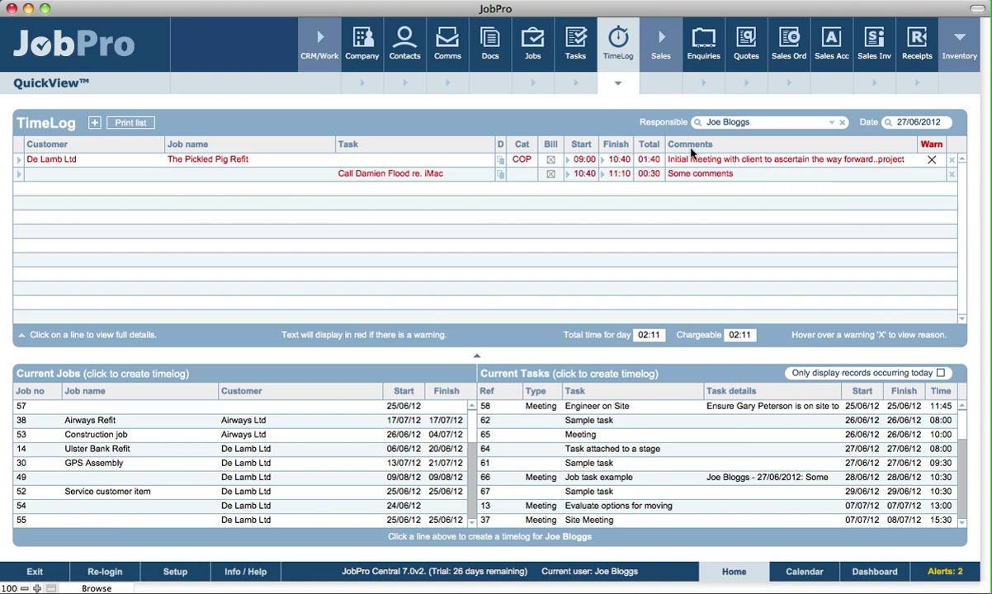
Duplicate The Pickled Pig Refit timelog together with its comments and dismiss the resulting messages.
{"action": "left_click", "coordinate": [500, 165]}
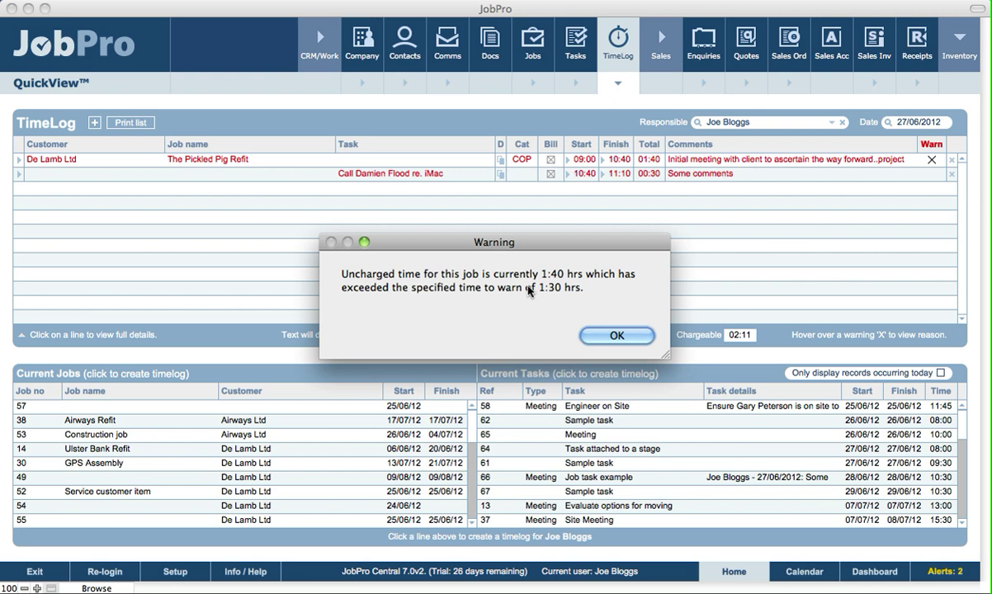
{"action": "left_click", "coordinate": [617, 336]}
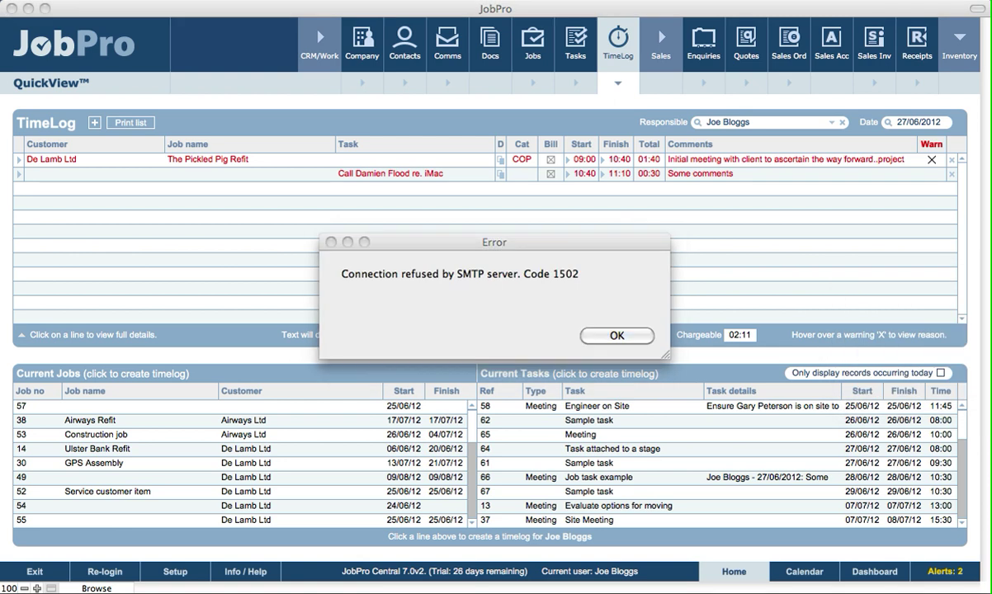
{"action": "left_click", "coordinate": [527, 254]}
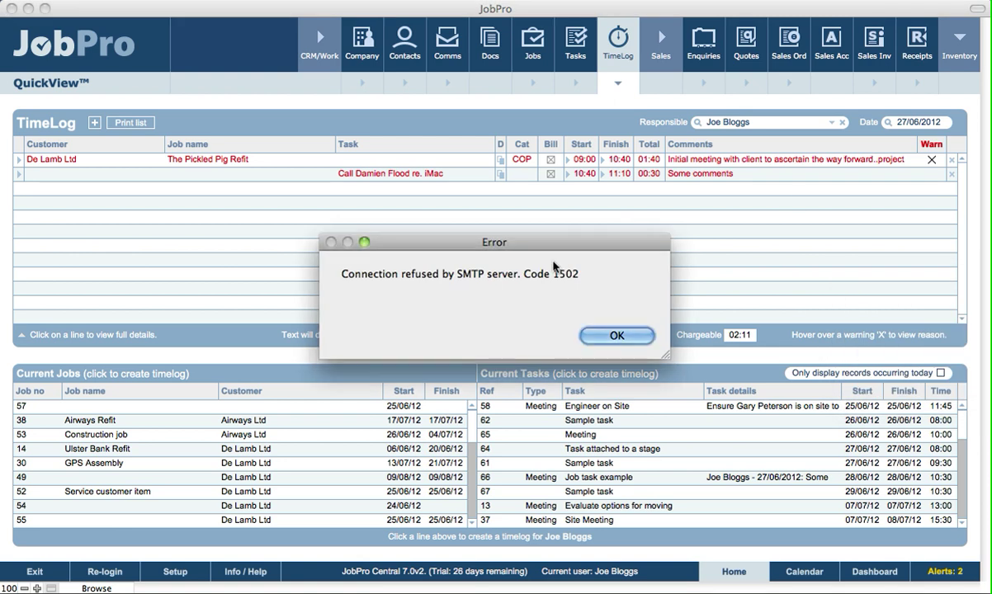
{"action": "left_click_drag", "start_coordinate": [522, 250], "coordinate": [529, 250]}
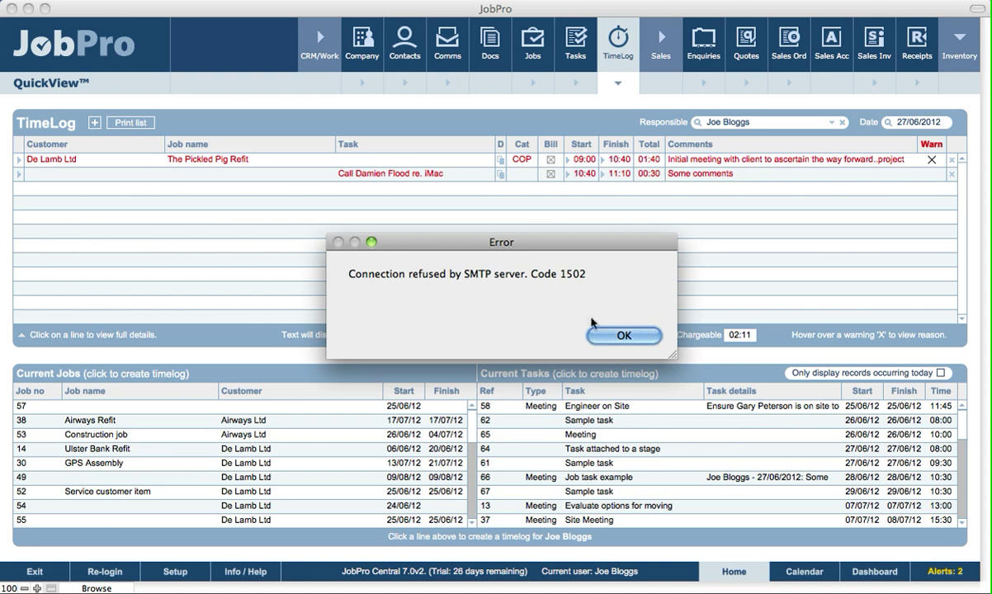
{"action": "left_click", "coordinate": [625, 336]}
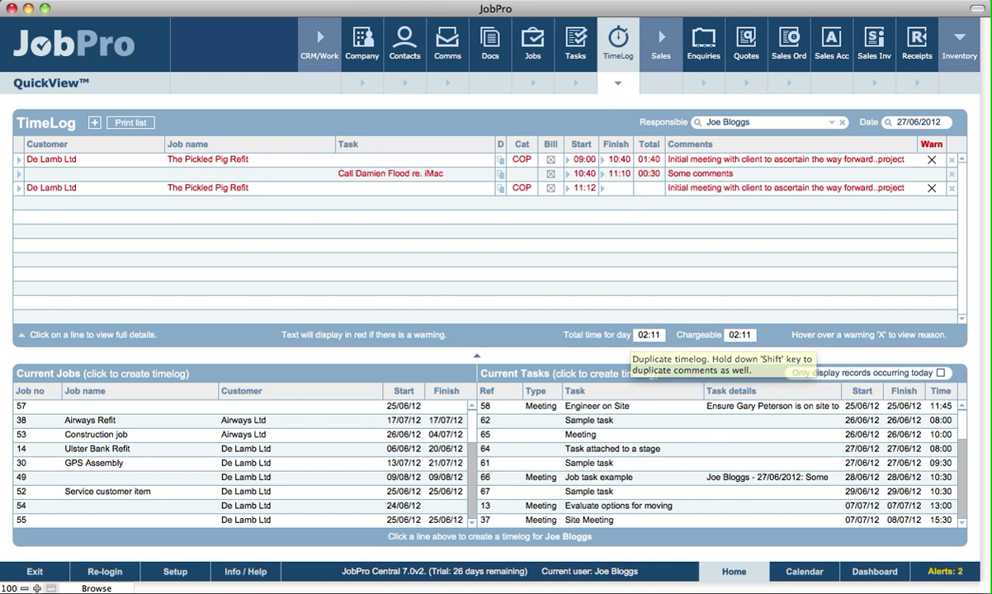
Set the SMTP authentication to None in the Communications setup and return to the timelog QuickView.
{"action": "left_click", "coordinate": [165, 578]}
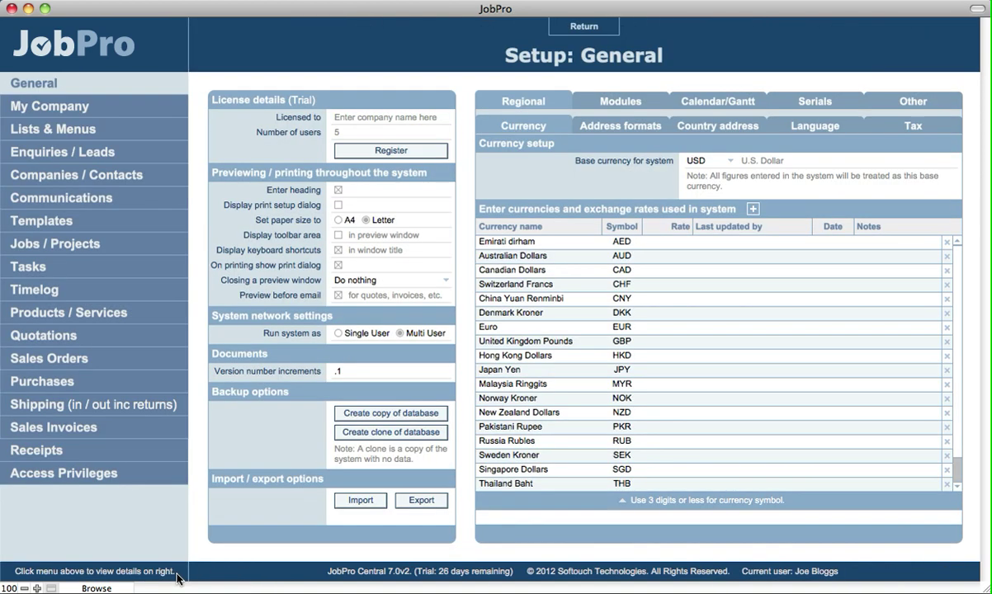
{"action": "left_click", "coordinate": [133, 198]}
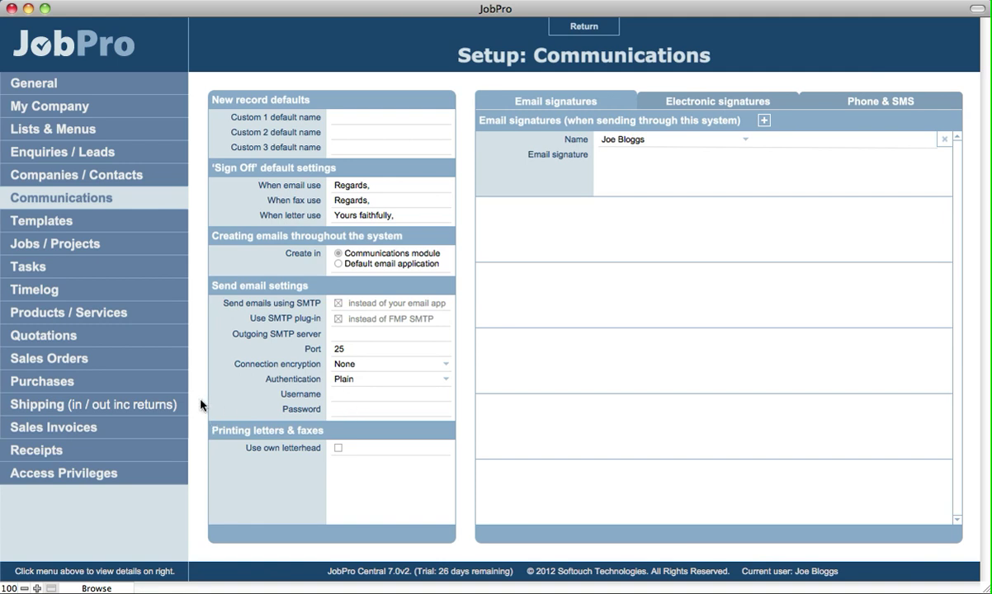
{"action": "left_click", "coordinate": [355, 382]}
{"action": "left_click", "coordinate": [332, 402]}
{"action": "left_click", "coordinate": [199, 417]}
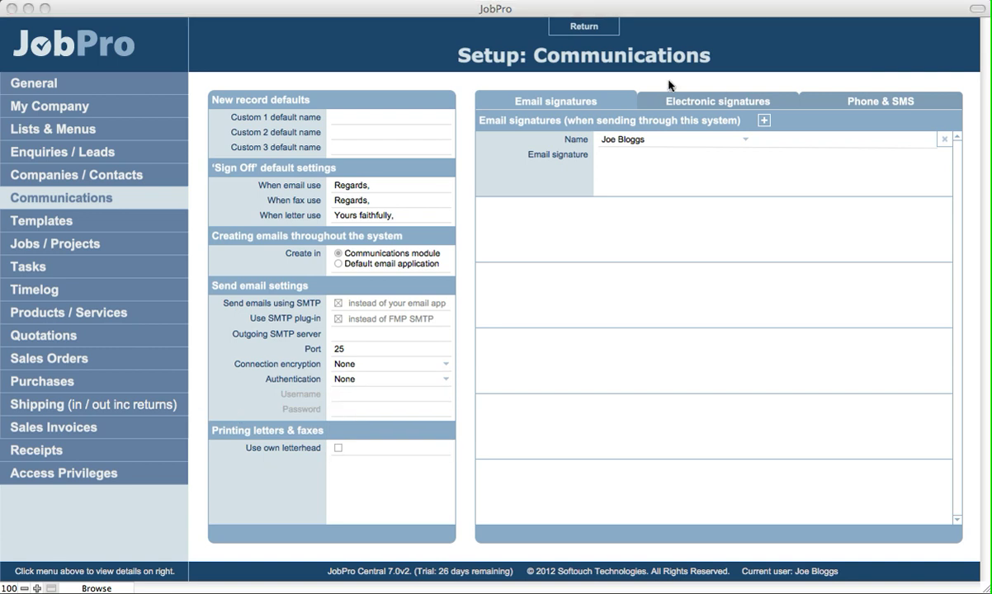
{"action": "left_click", "coordinate": [583, 28]}
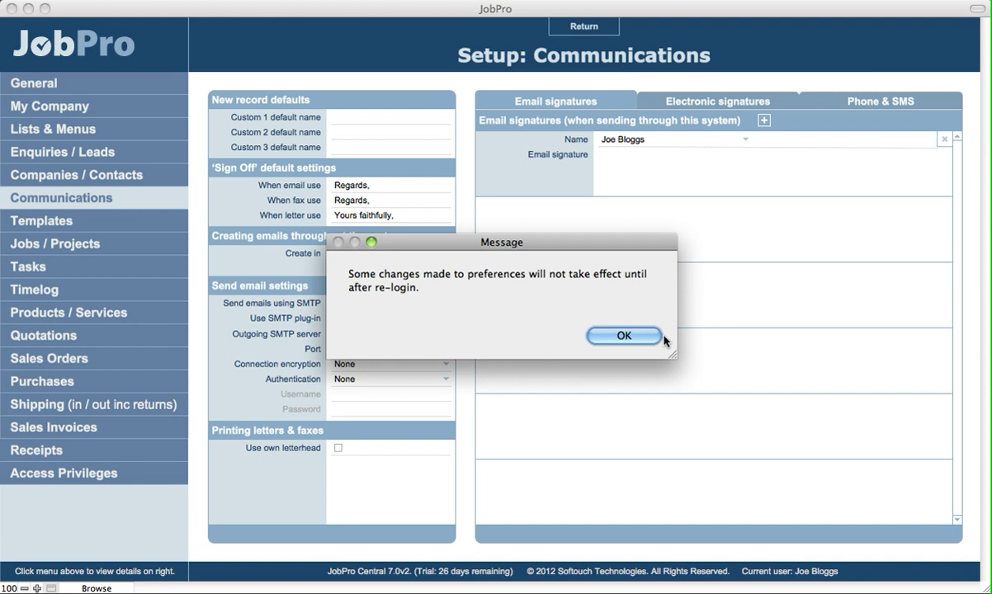
{"action": "left_click", "coordinate": [641, 334]}
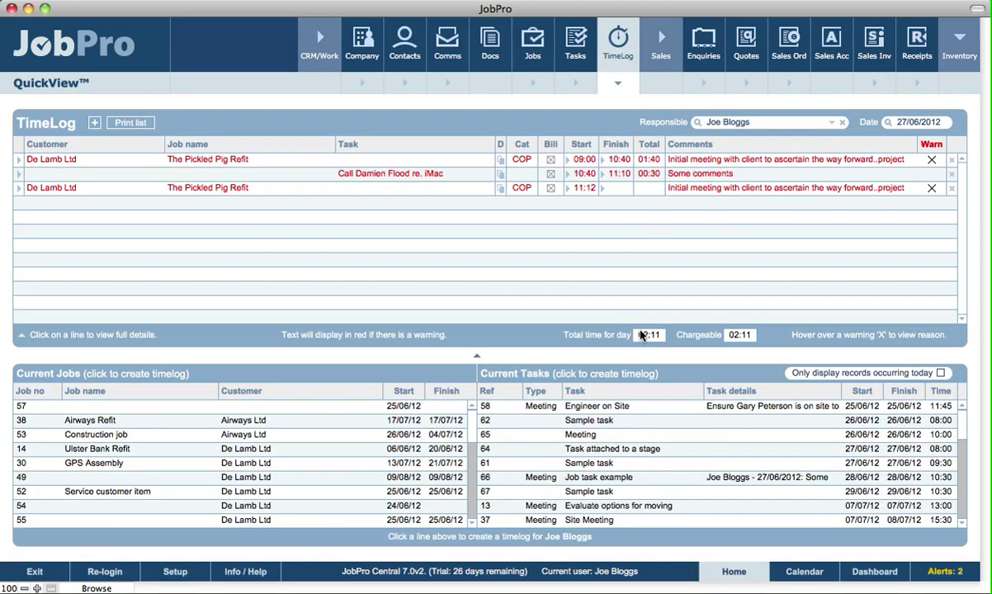
Open the full record of the duplicated Pickled Pig Refit timelog and examine the employee type choices.
{"action": "left_click", "coordinate": [621, 45]}
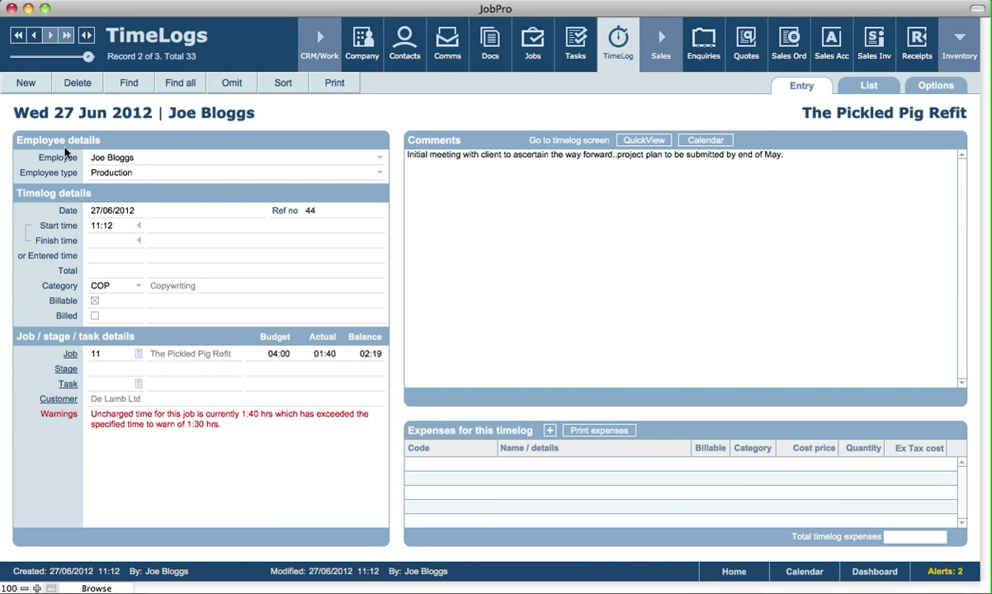
{"action": "left_click", "coordinate": [109, 174]}
{"action": "left_click", "coordinate": [22, 188]}
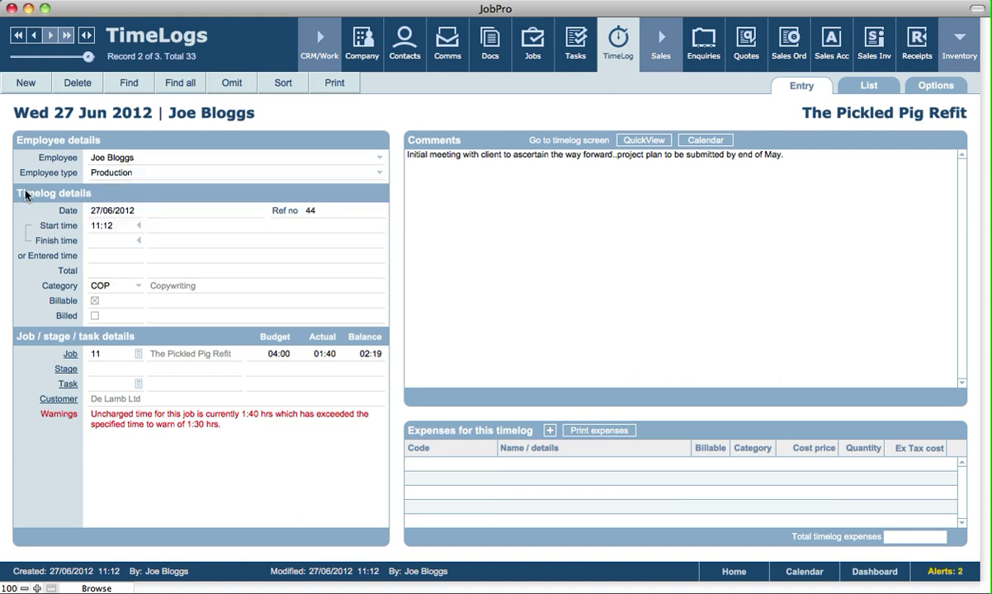
{"action": "left_click", "coordinate": [110, 175]}
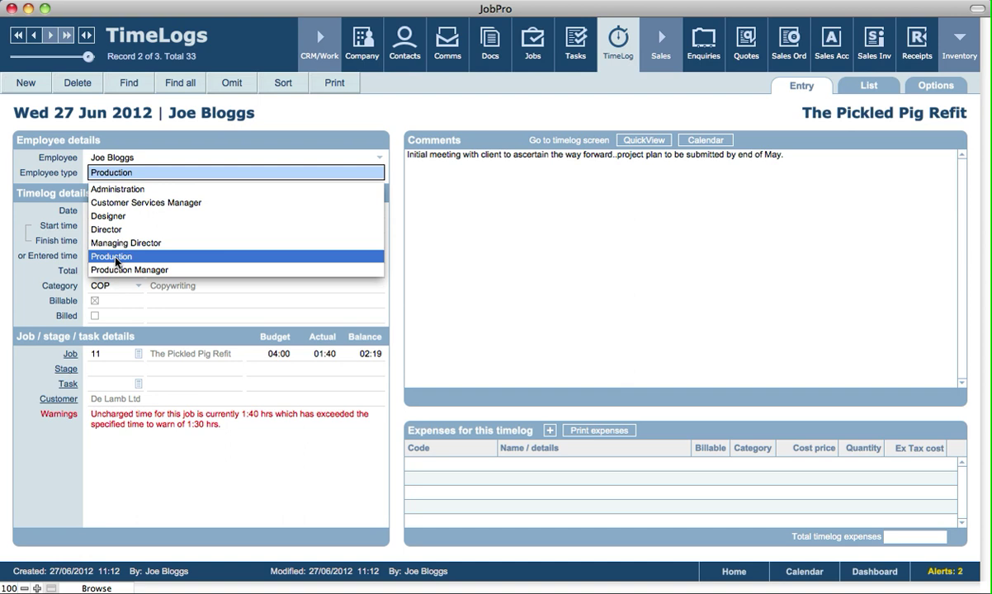
{"action": "left_click", "coordinate": [186, 136]}
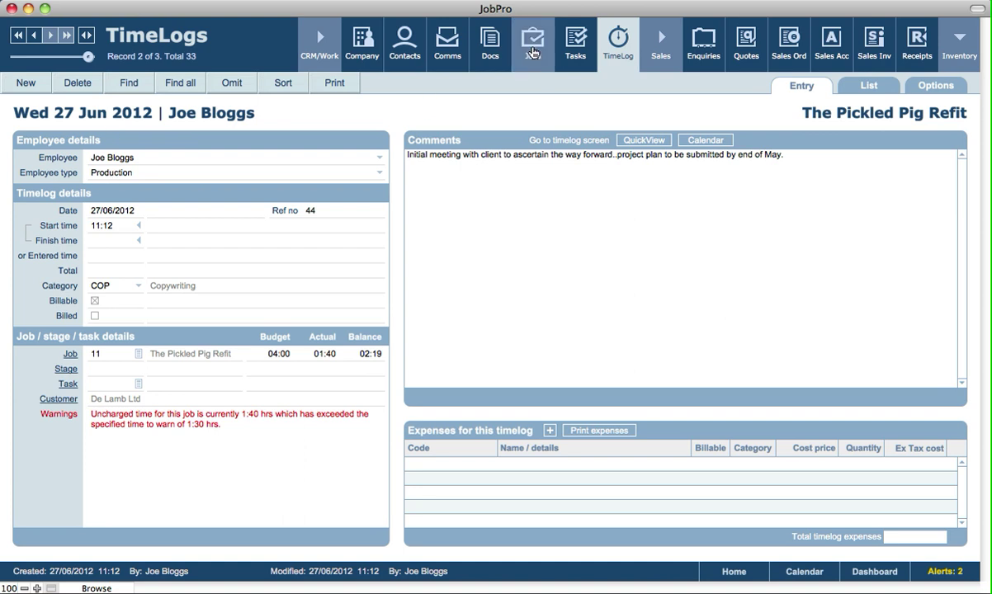
Find jobs whose budgeted employee type matches "Pr" and view the second matching job's employee type budget.
{"action": "left_click", "coordinate": [533, 49]}
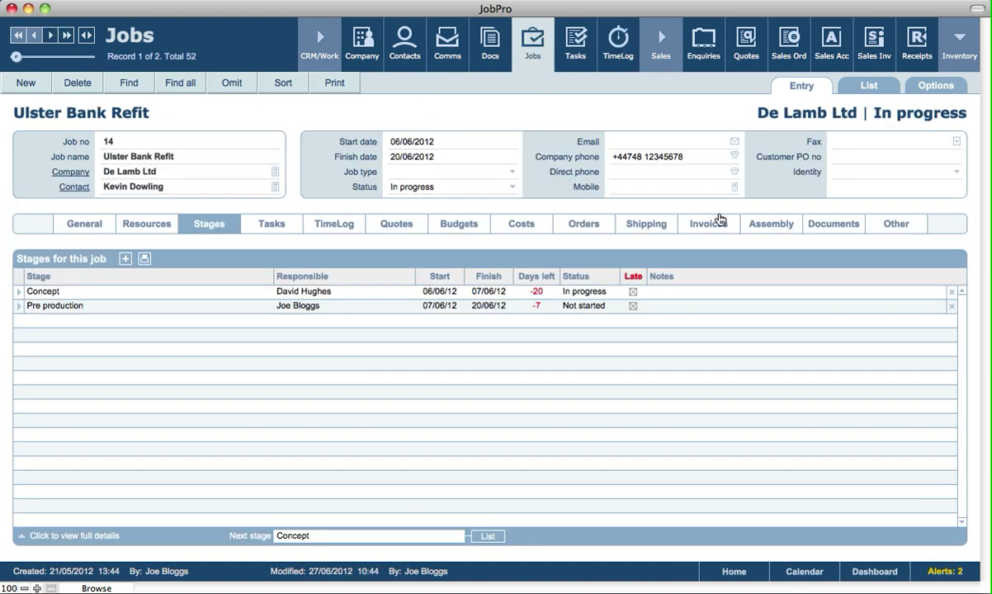
{"action": "left_click", "coordinate": [347, 230]}
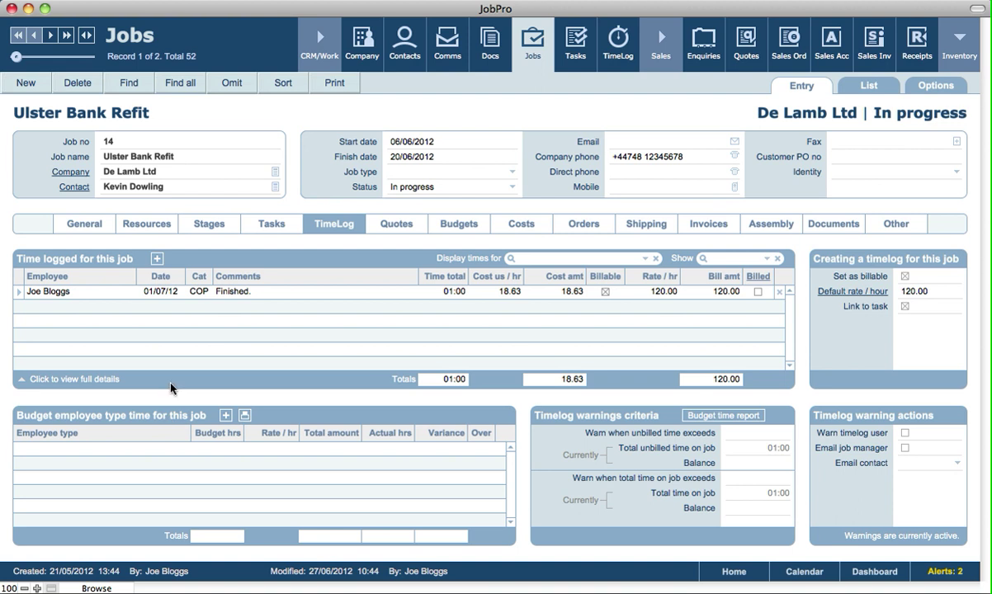
{"action": "left_click", "coordinate": [131, 83]}
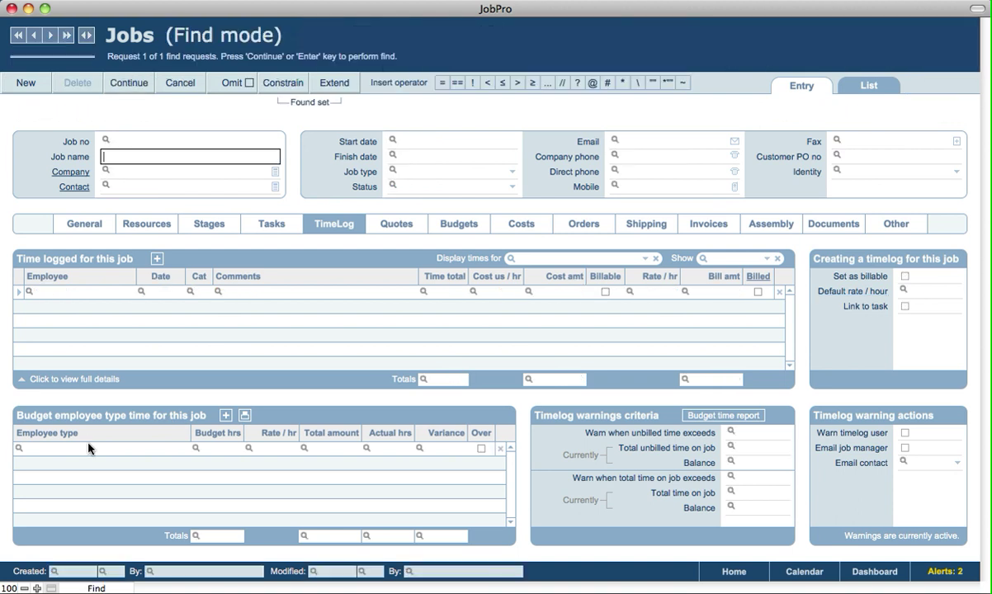
{"action": "left_click", "coordinate": [91, 449]}
{"action": "key", "text": "Escape"}
{"action": "type", "text": "Pr"}
{"action": "key", "text": "Return"}
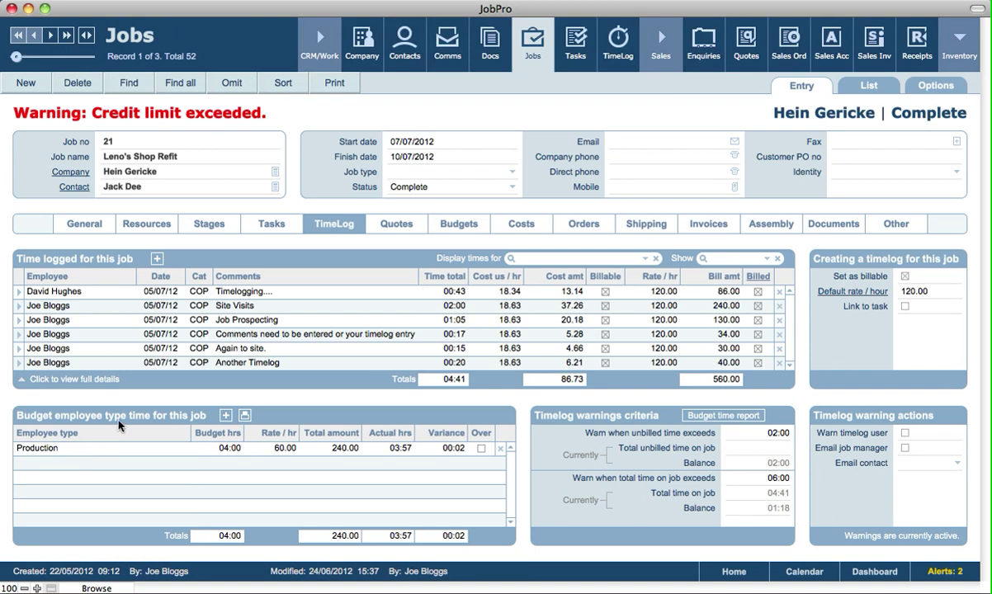
{"action": "left_click", "coordinate": [50, 37]}
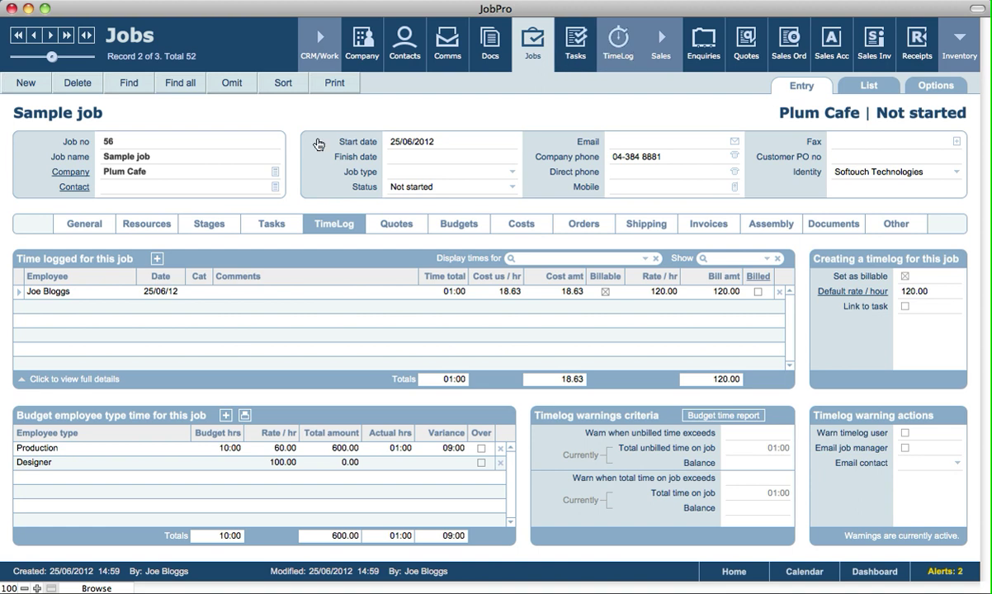
Return to the duplicated Pickled Pig Refit timelog and review the available employee types without changing the selection.
{"action": "left_click", "coordinate": [634, 55]}
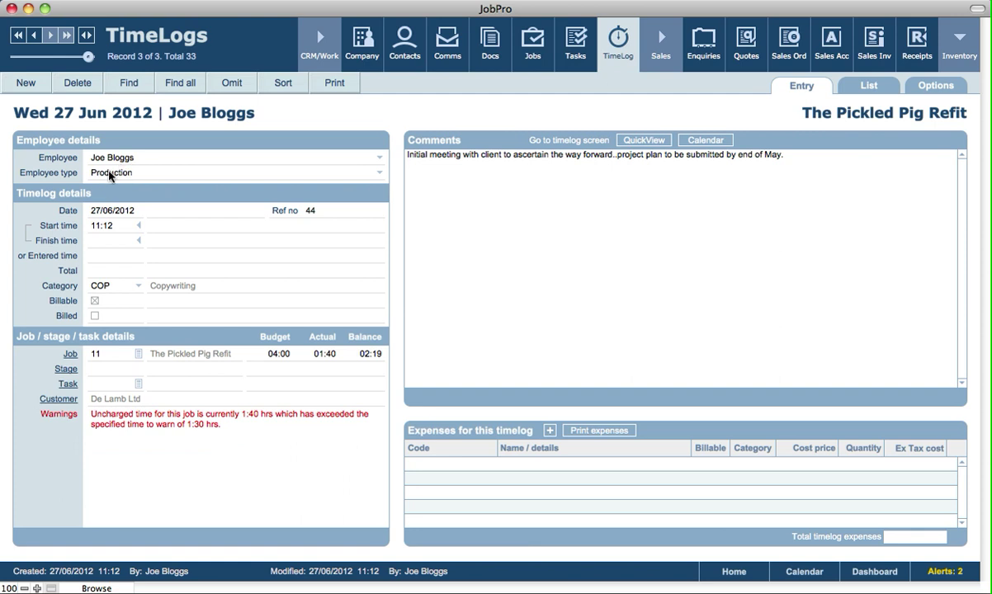
{"action": "left_click", "coordinate": [110, 174]}
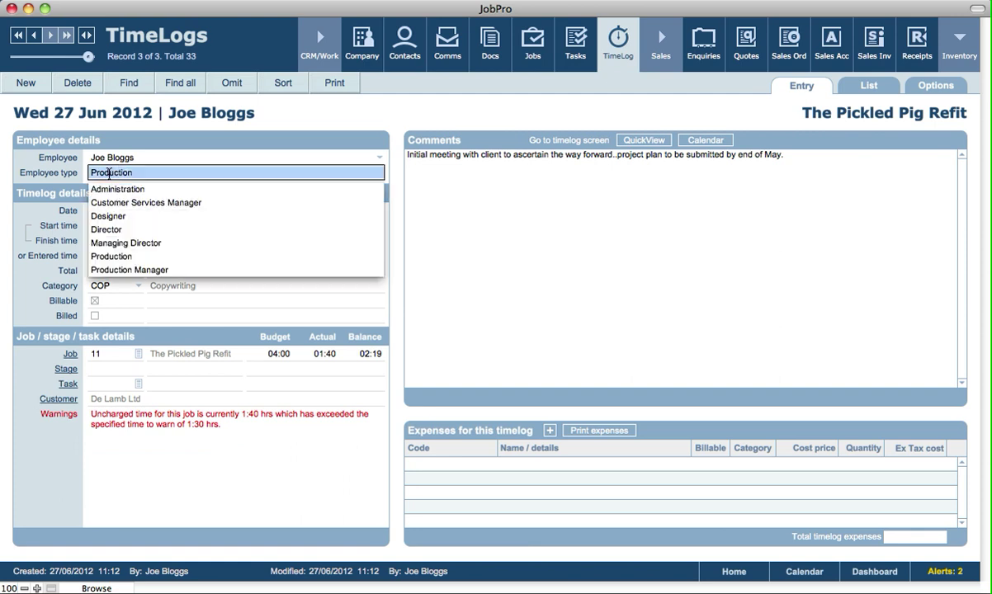
{"action": "left_click", "coordinate": [63, 182]}
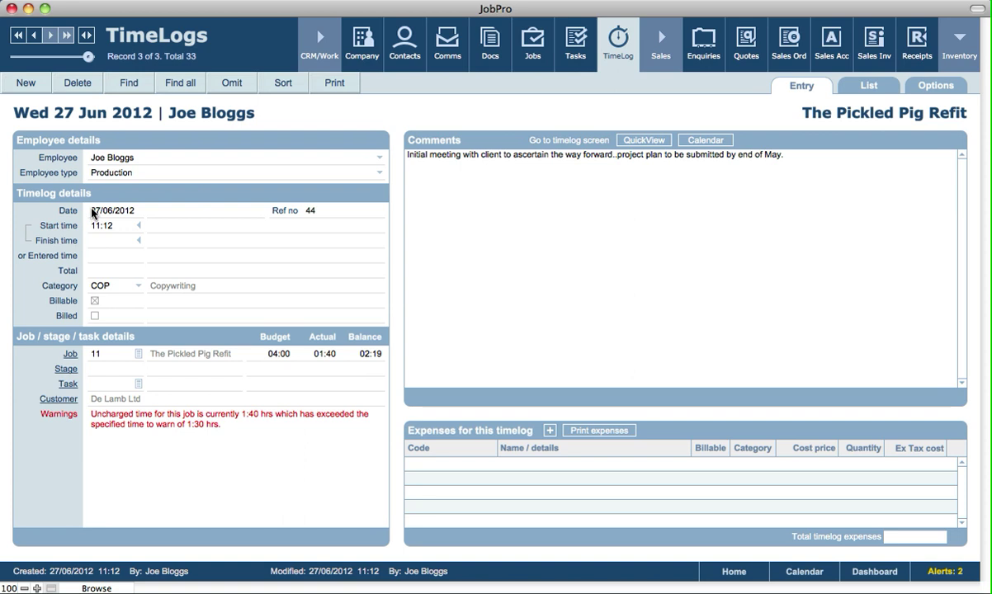
Set the timelog's finish time to 11:15, dismiss the resulting messages, and leave the timelog marked as billable.
{"action": "left_click", "coordinate": [138, 242]}
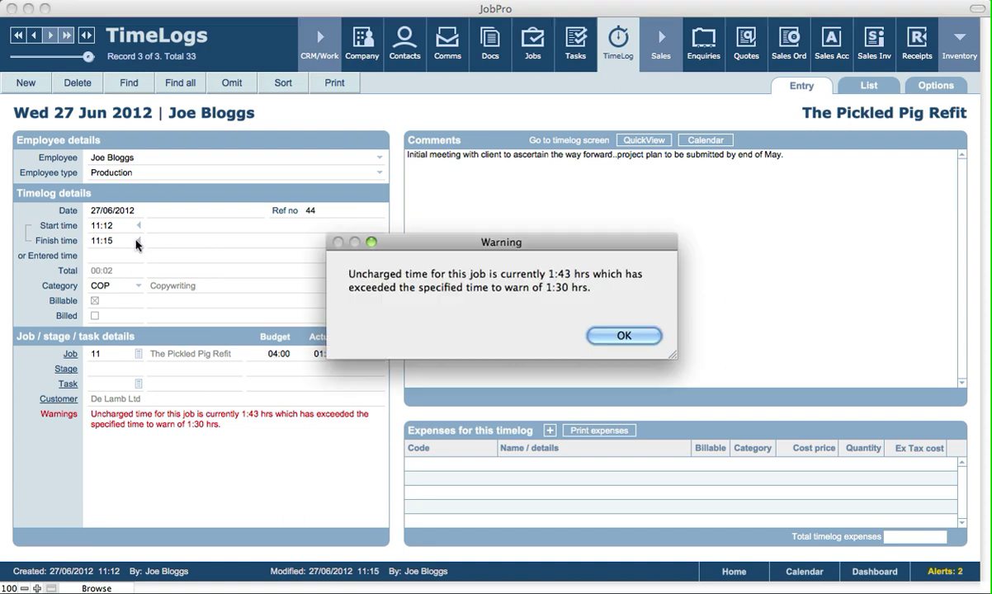
{"action": "left_click", "coordinate": [612, 338]}
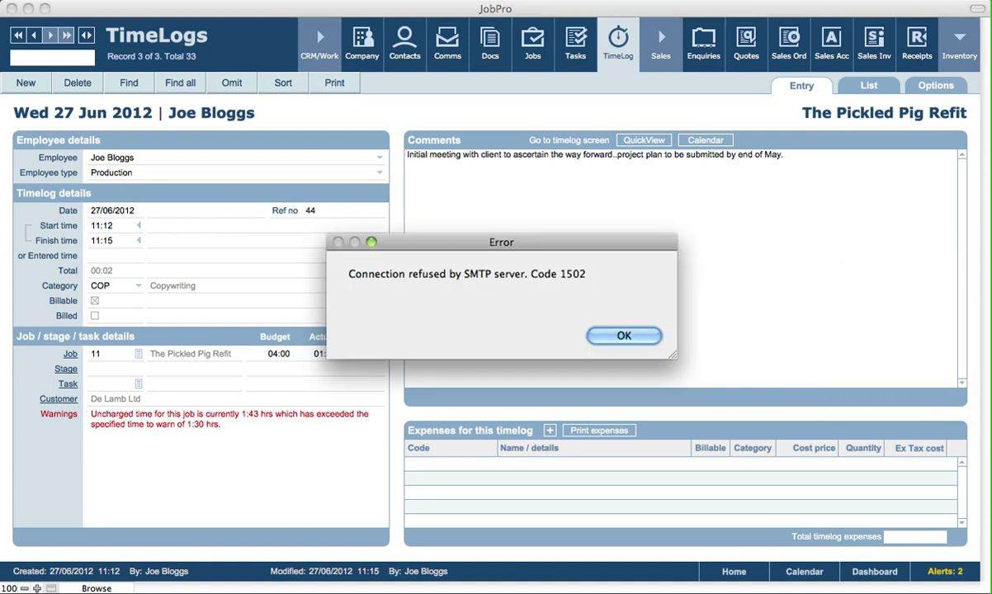
{"action": "left_click", "coordinate": [623, 339]}
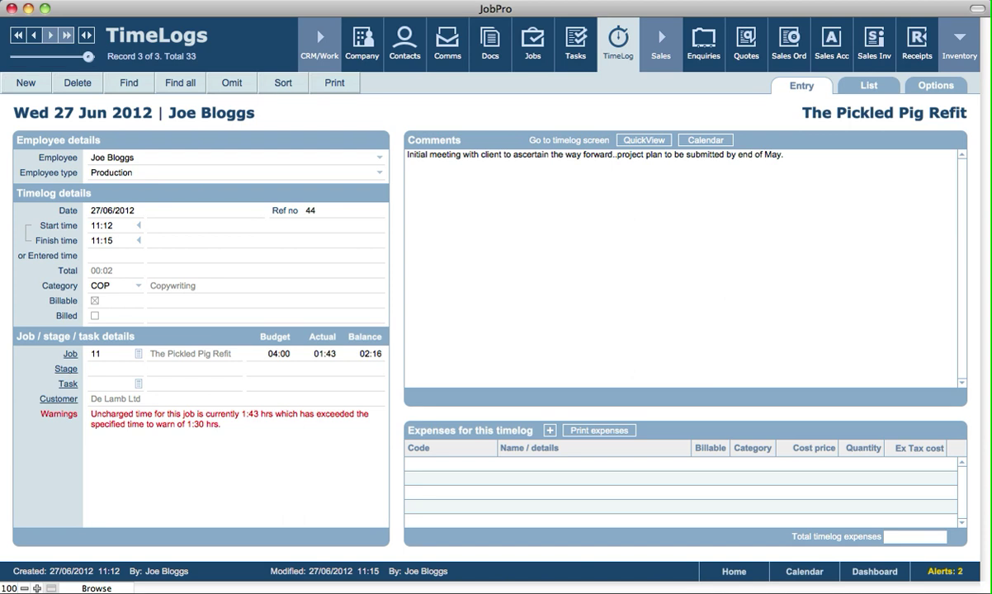
{"action": "left_click", "coordinate": [94, 301]}
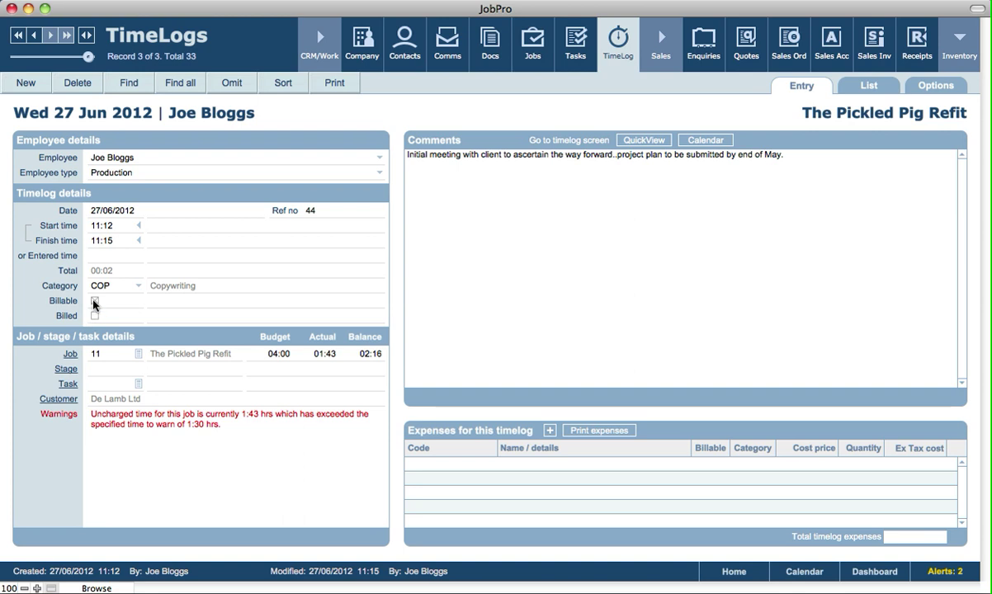
{"action": "left_click", "coordinate": [92, 300]}
Add the Applecare product mc263 as a timelog expense and try to enter a quantity of 1.
{"action": "left_click", "coordinate": [551, 432]}
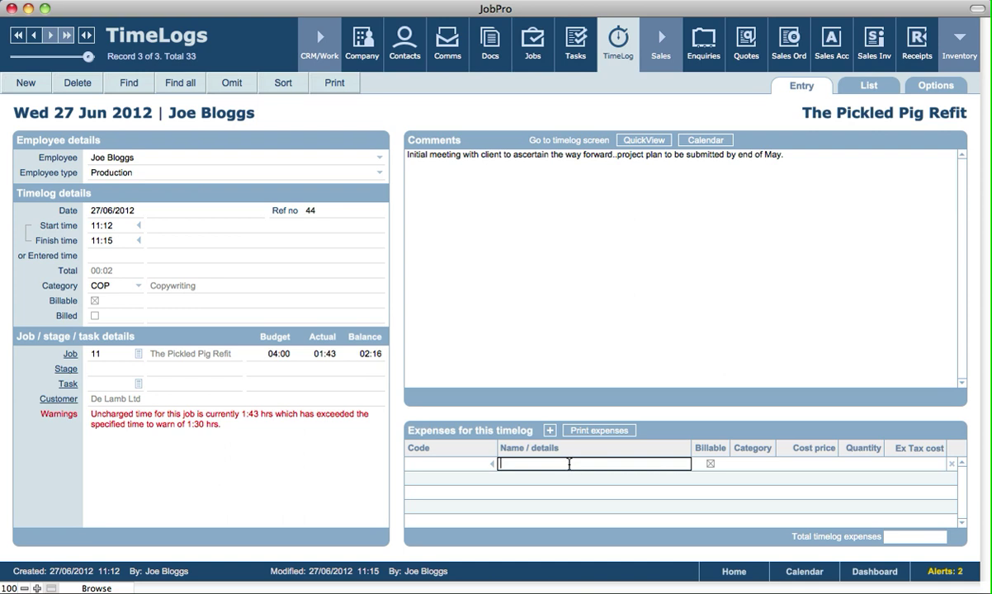
{"action": "left_click", "coordinate": [463, 465]}
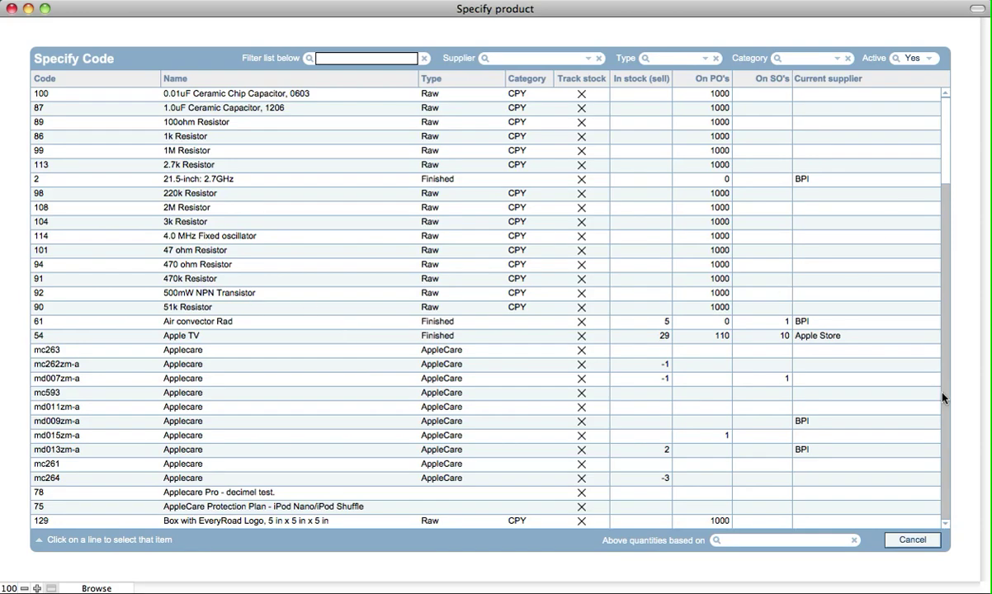
{"action": "left_click", "coordinate": [415, 352]}
{"action": "left_click", "coordinate": [864, 463]}
{"action": "type", "text": "1"}
{"action": "left_click", "coordinate": [834, 418]}
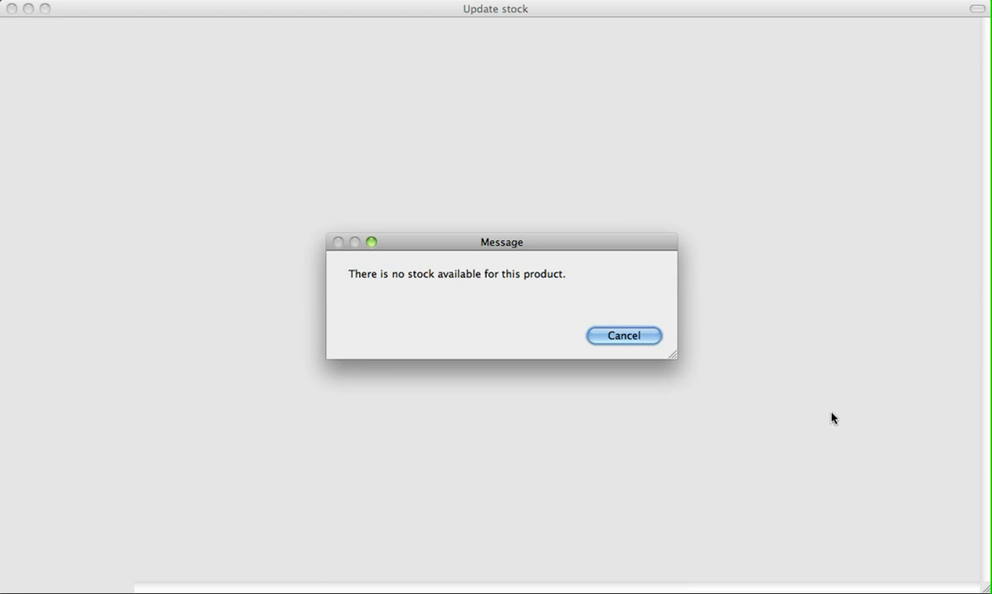
{"action": "left_click", "coordinate": [611, 335]}
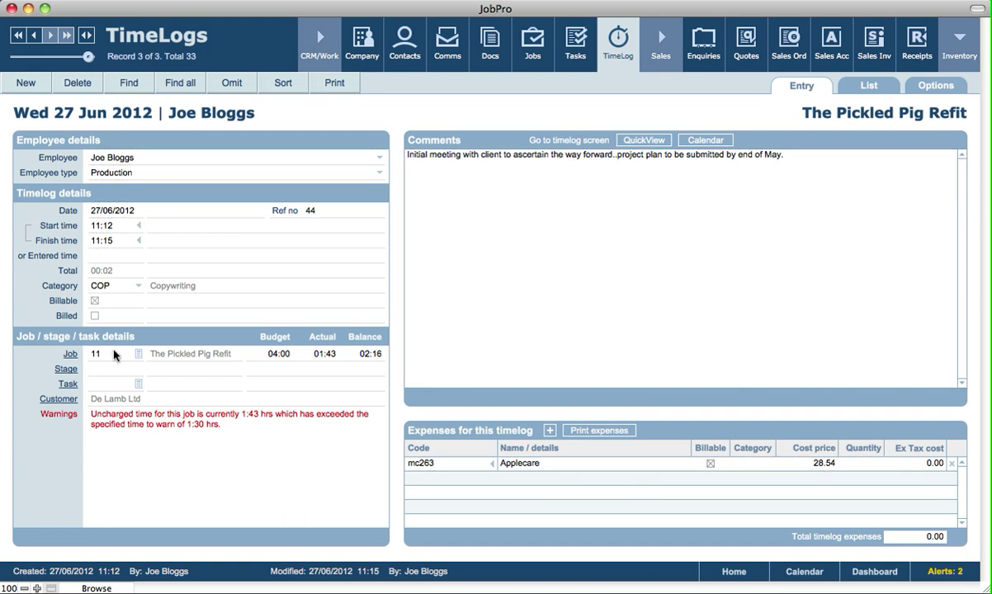
Open the timelog's linked job and examine which of its cost expenses originate from the job or from timelogs.
{"action": "left_click", "coordinate": [67, 357]}
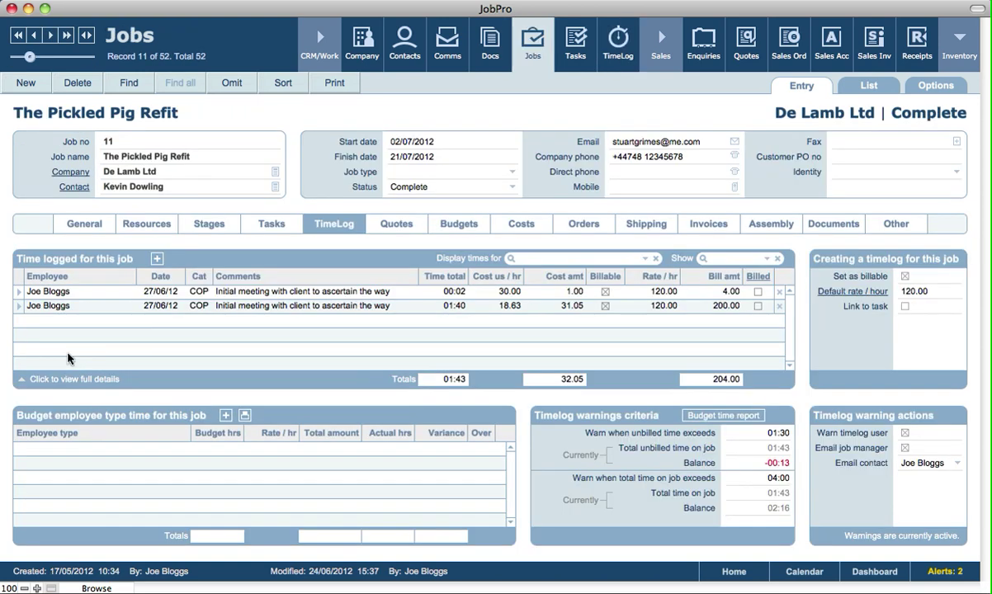
{"action": "left_click", "coordinate": [521, 224]}
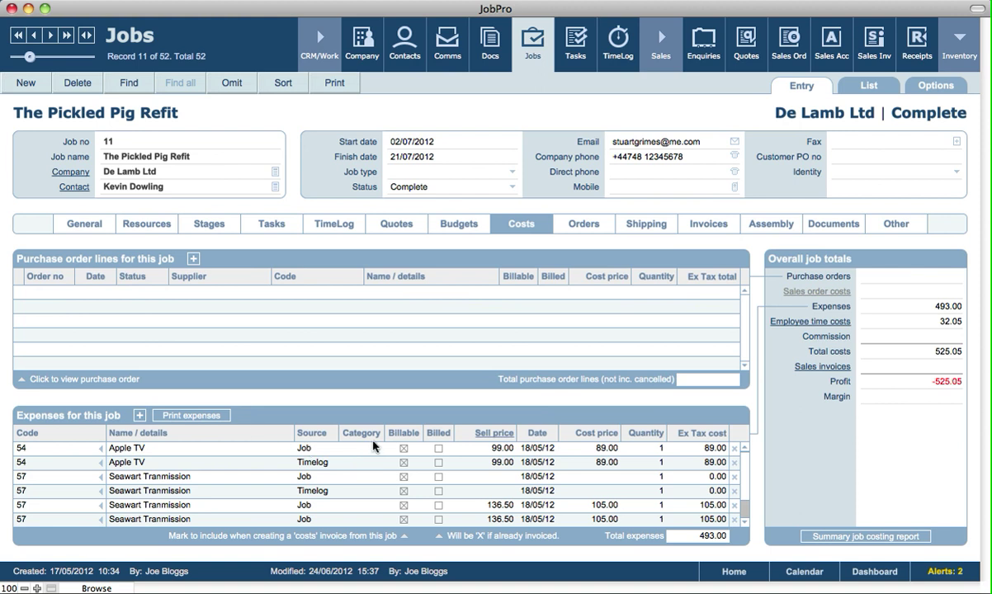
{"action": "left_click", "coordinate": [317, 463]}
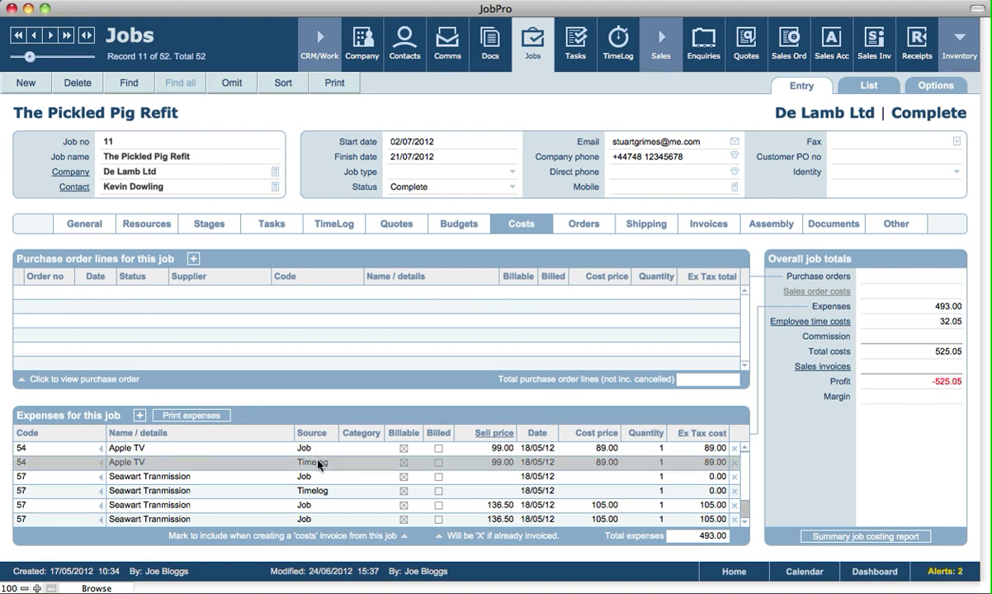
{"action": "left_click", "coordinate": [315, 491]}
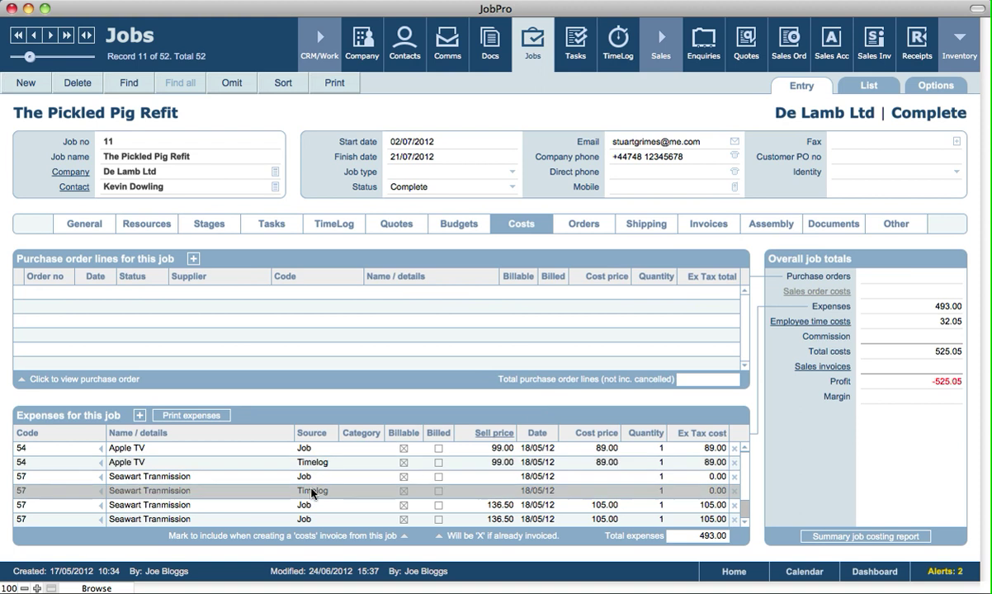
{"action": "left_click", "coordinate": [745, 522]}
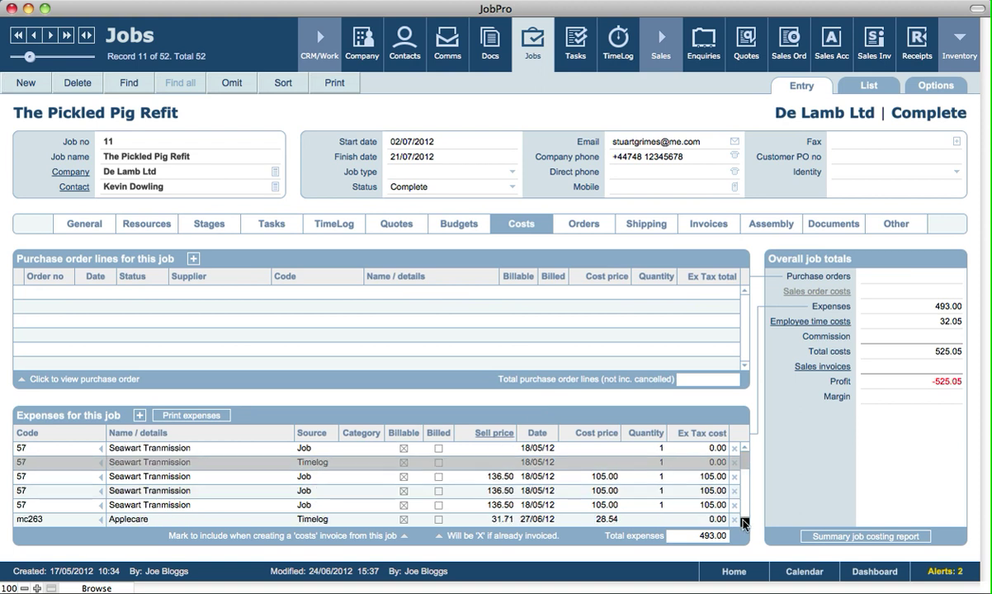
{"action": "left_click", "coordinate": [321, 521]}
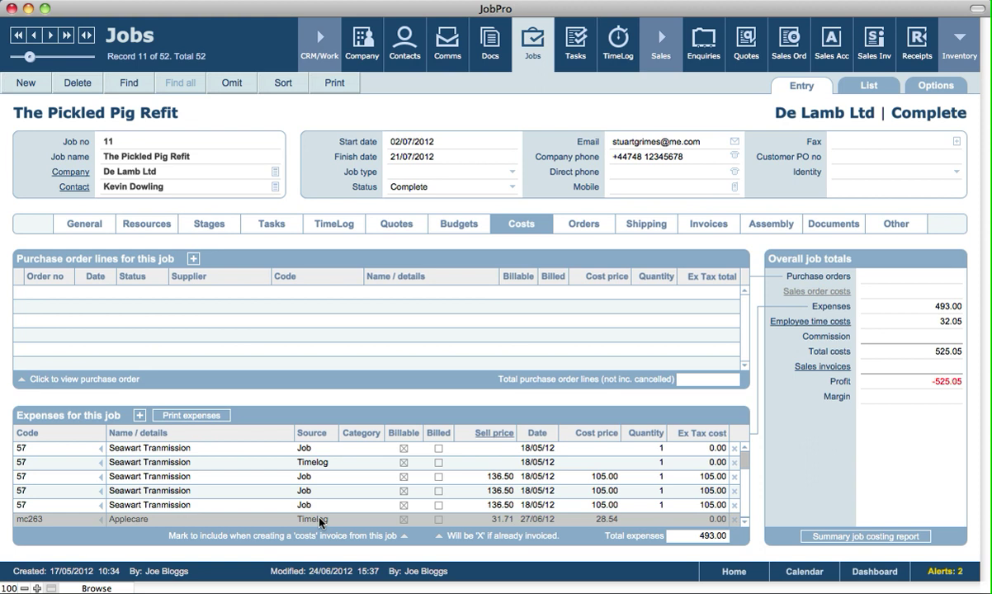
{"action": "left_click", "coordinate": [744, 447]}
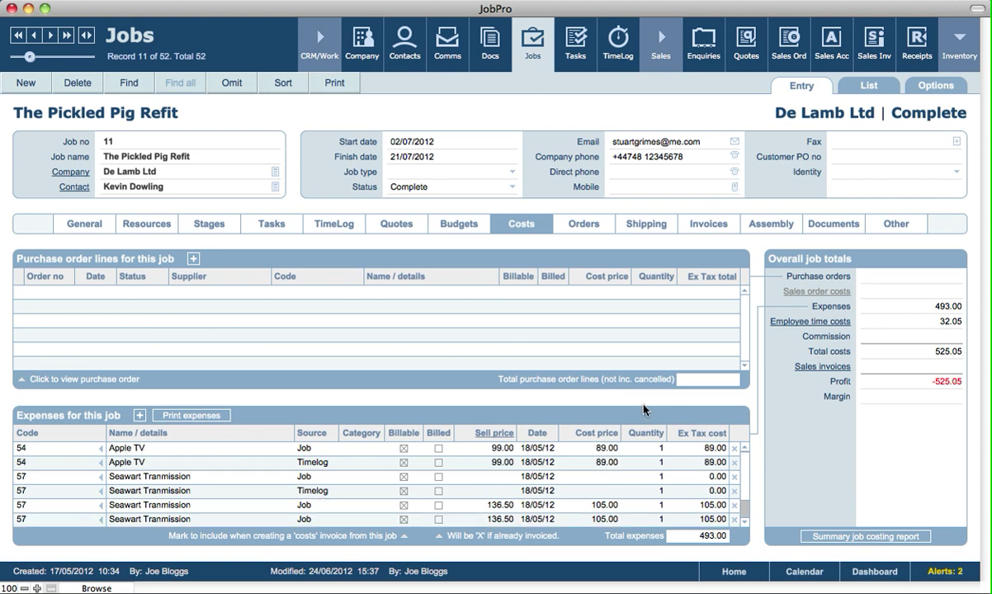
Return to the timelogs, view them as a list, and bring up the available timelog reports.
{"action": "left_click", "coordinate": [617, 56]}
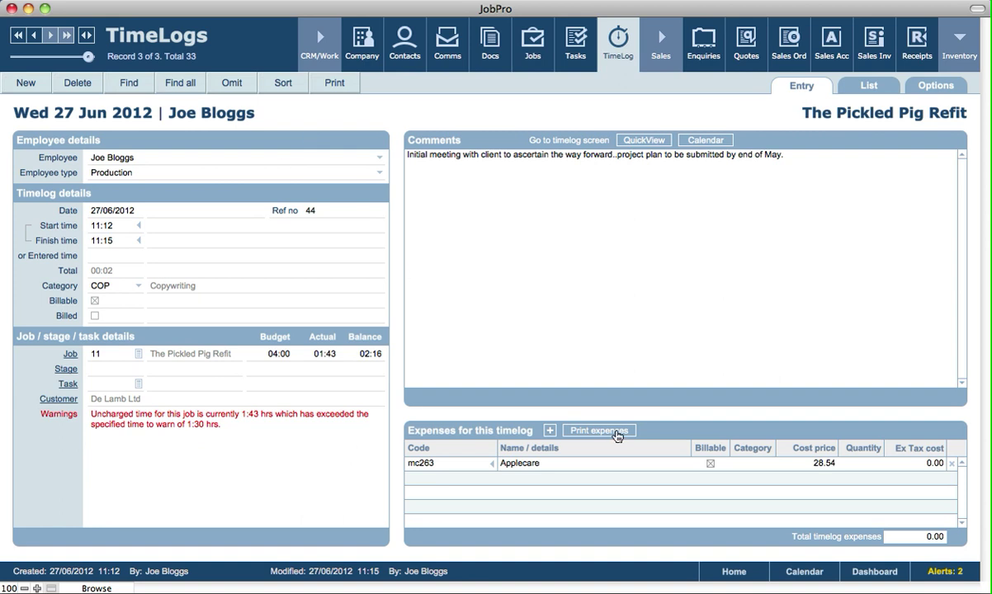
{"action": "left_click", "coordinate": [878, 90]}
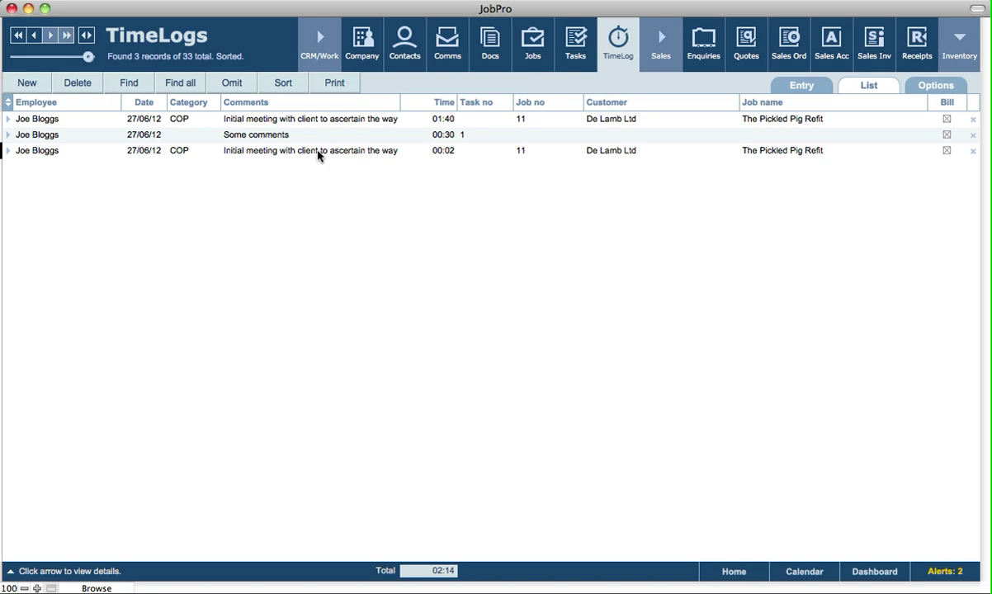
{"action": "left_click", "coordinate": [938, 91]}
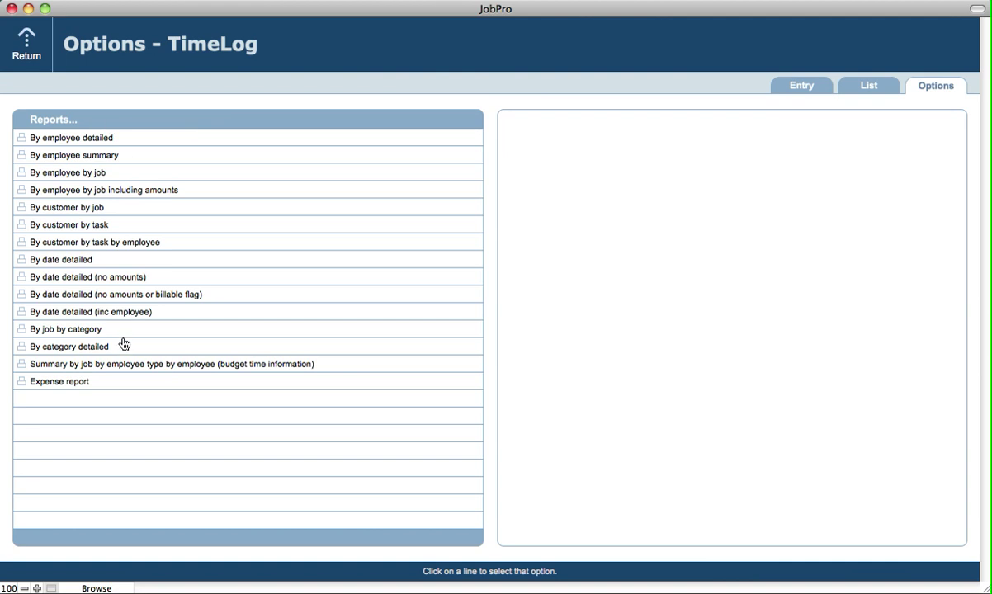
Open the find options for the By employee detailed report, examine the employee and employee type criteria, and cancel the report.
{"action": "left_click", "coordinate": [83, 145]}
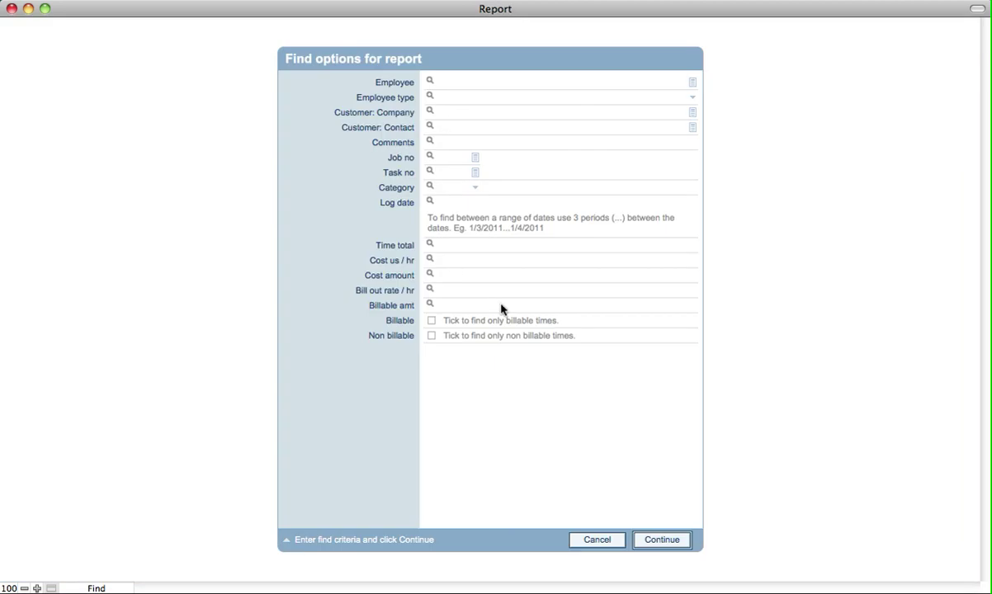
{"action": "left_click", "coordinate": [460, 82]}
{"action": "left_click", "coordinate": [464, 58]}
{"action": "left_click", "coordinate": [454, 100]}
{"action": "left_click", "coordinate": [388, 195]}
{"action": "left_click", "coordinate": [602, 539]}
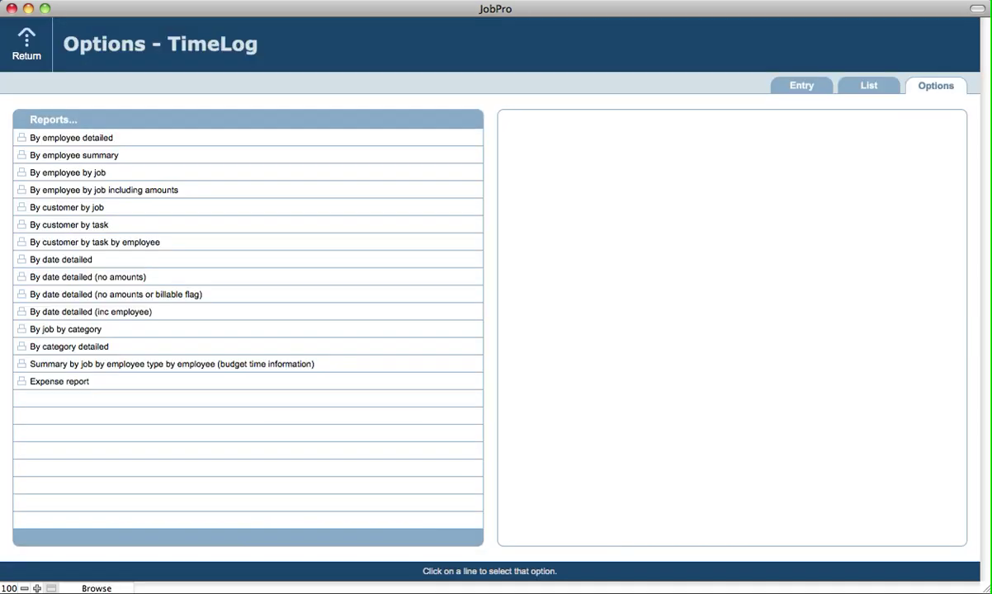
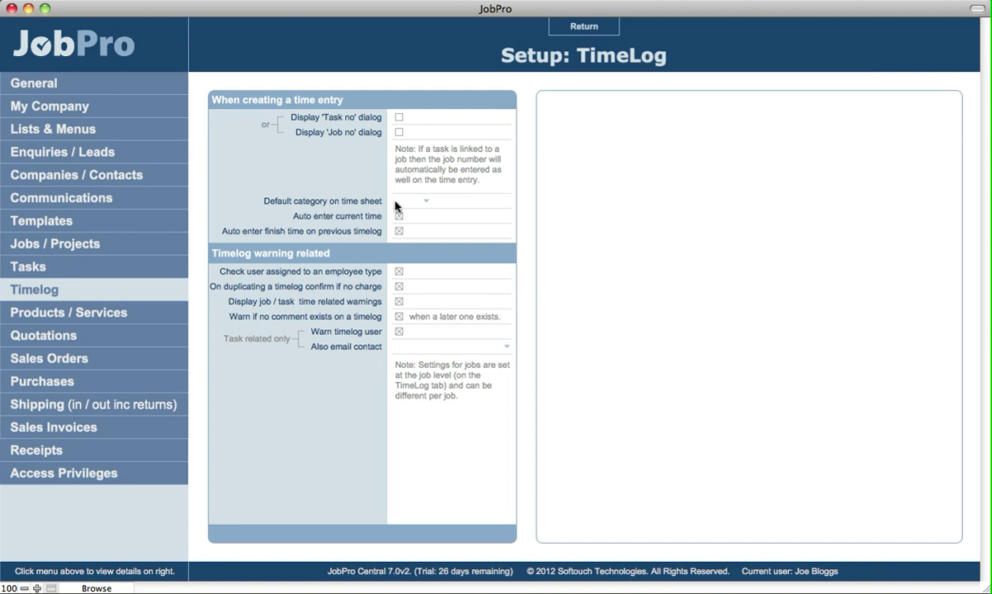
Examine the default time sheet category choices and the task-related email contact setting in the TimeLog setup.
{"action": "left_click", "coordinate": [416, 201]}
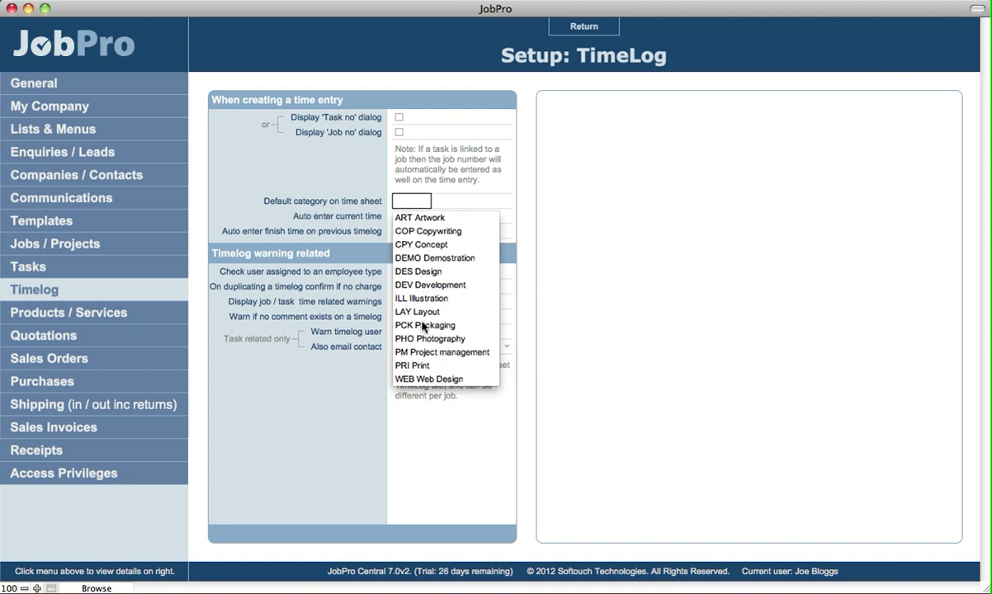
{"action": "left_click", "coordinate": [235, 184]}
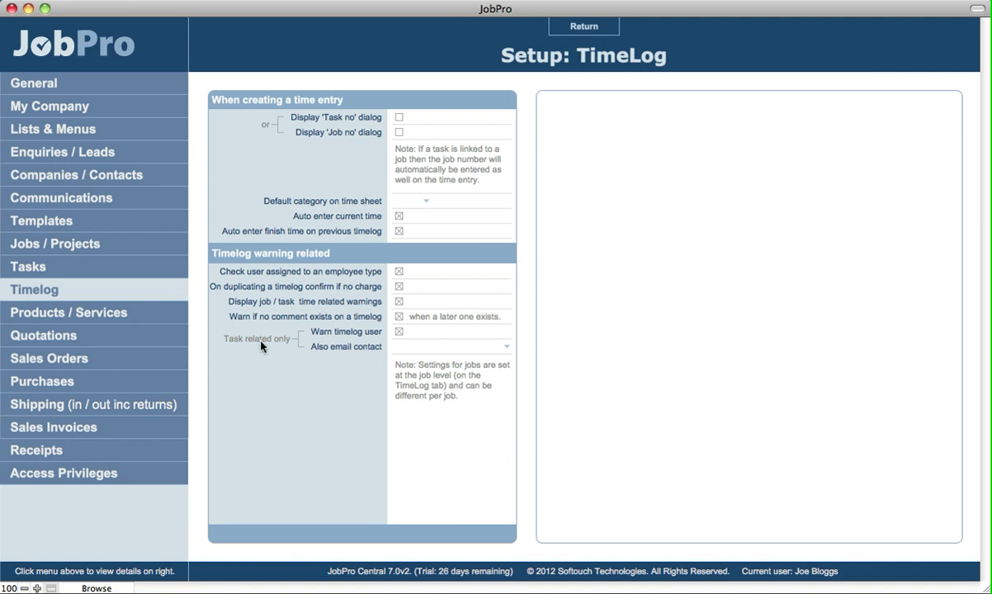
{"action": "left_click", "coordinate": [413, 348]}
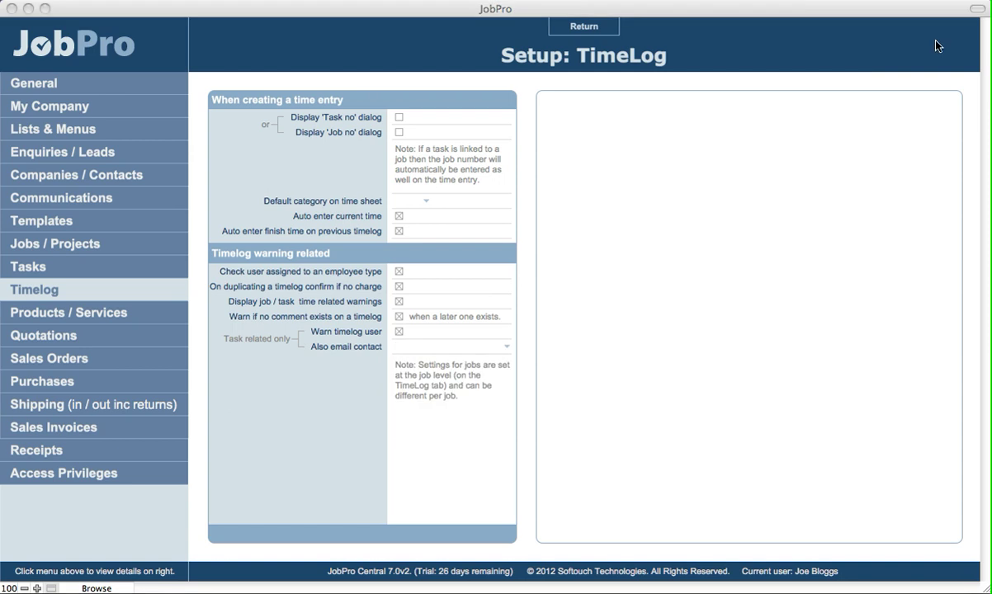
Leave the TimeLog setup and examine the time logged for The Pickled Pig Refit job in its timelog details.
{"action": "left_click", "coordinate": [584, 26]}
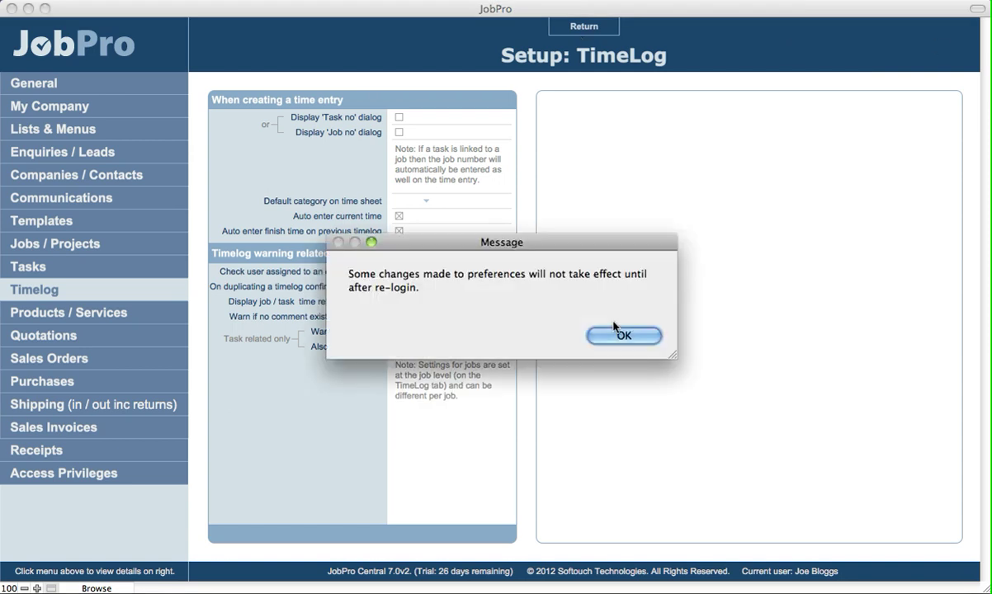
{"action": "left_click", "coordinate": [620, 334]}
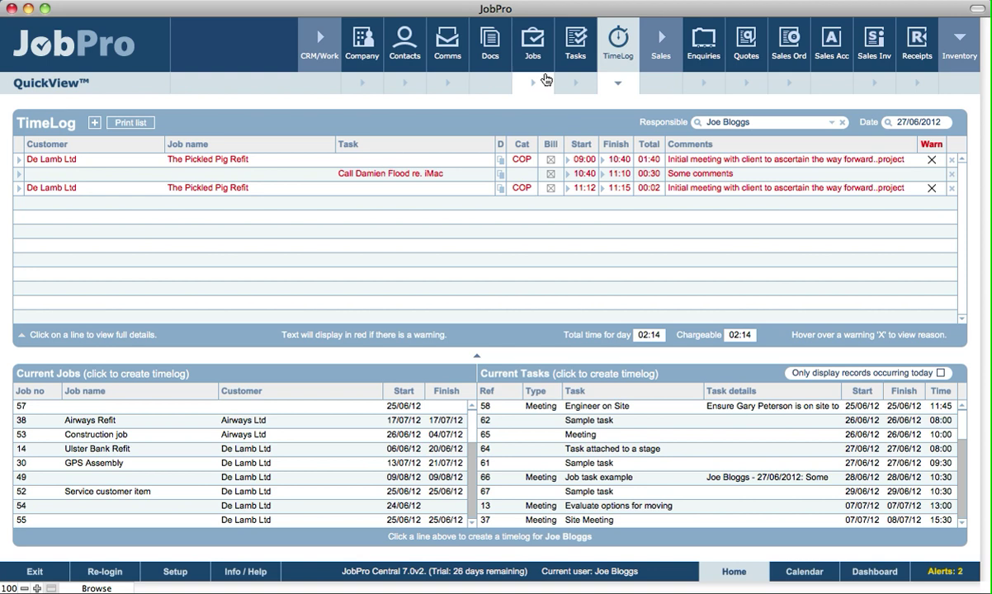
{"action": "left_click", "coordinate": [535, 51]}
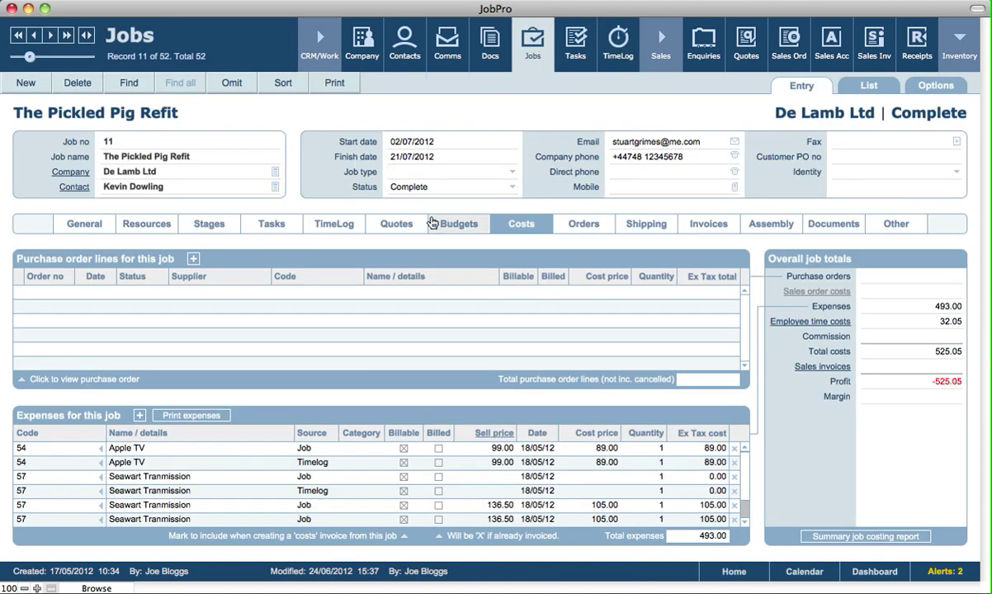
{"action": "left_click", "coordinate": [334, 236]}
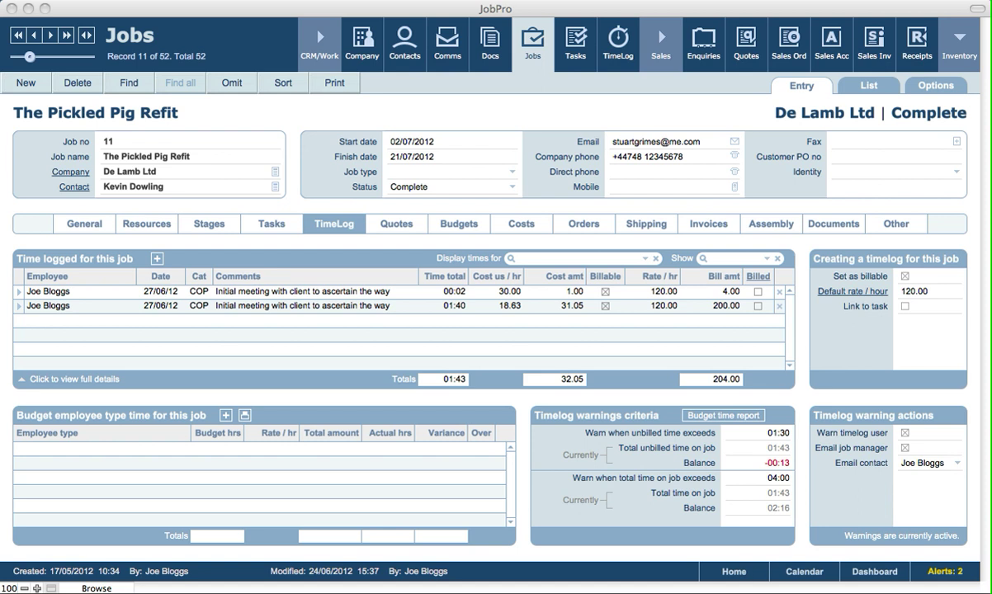
{"action": "left_click", "coordinate": [572, 268]}
{"action": "left_click", "coordinate": [601, 239]}
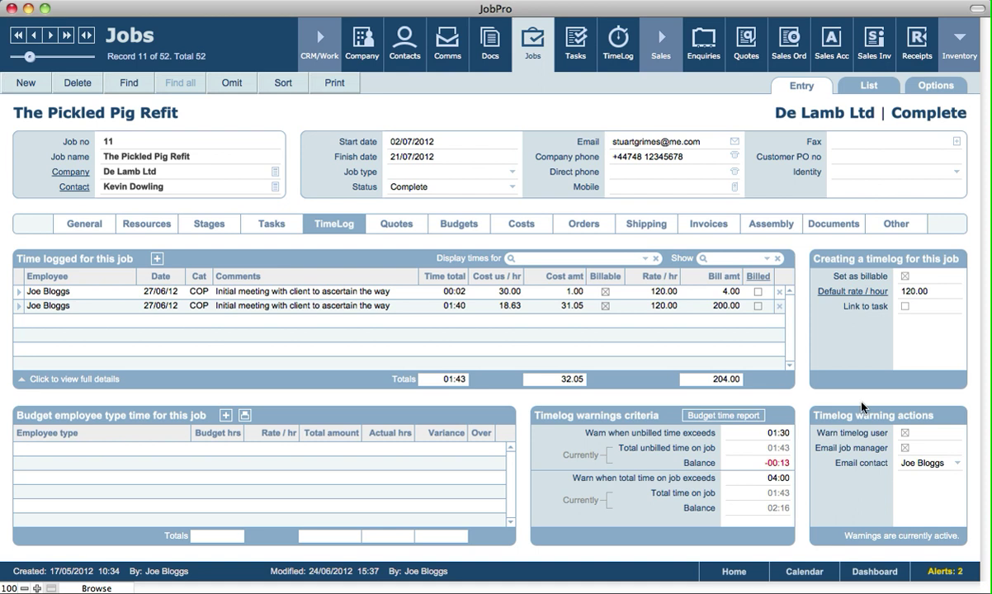
Examine the job's timelog warning actions, including the job manager email option and the email contact choices.
{"action": "left_click", "coordinate": [906, 450]}
{"action": "left_click", "coordinate": [937, 472]}
{"action": "left_click", "coordinate": [924, 492]}
{"action": "left_click", "coordinate": [824, 539]}
Examine the default hourly rate and the link-to-task option for creating a timelog for this job.
{"action": "left_click", "coordinate": [920, 294]}
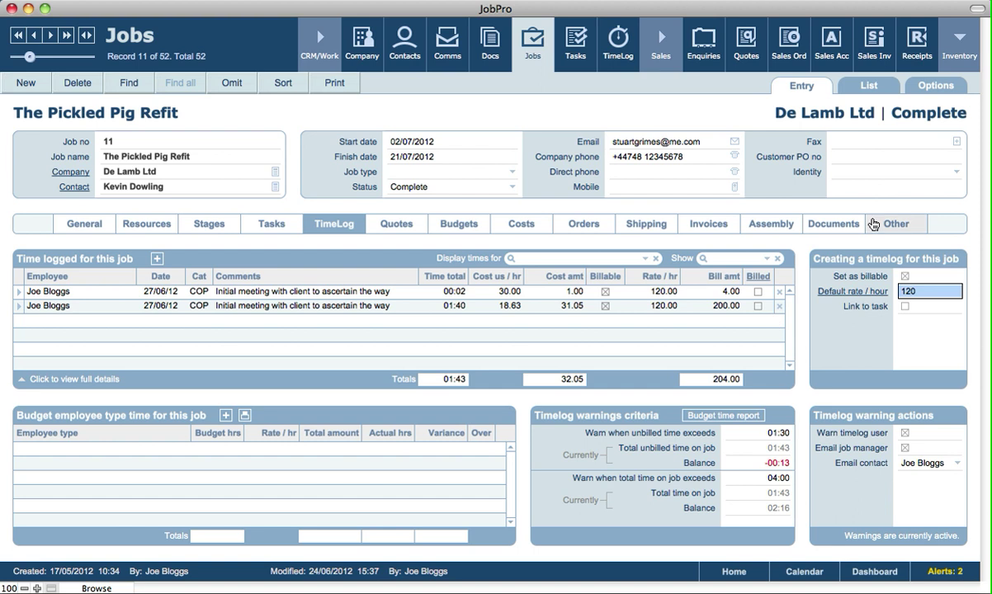
{"action": "left_click", "coordinate": [840, 303]}
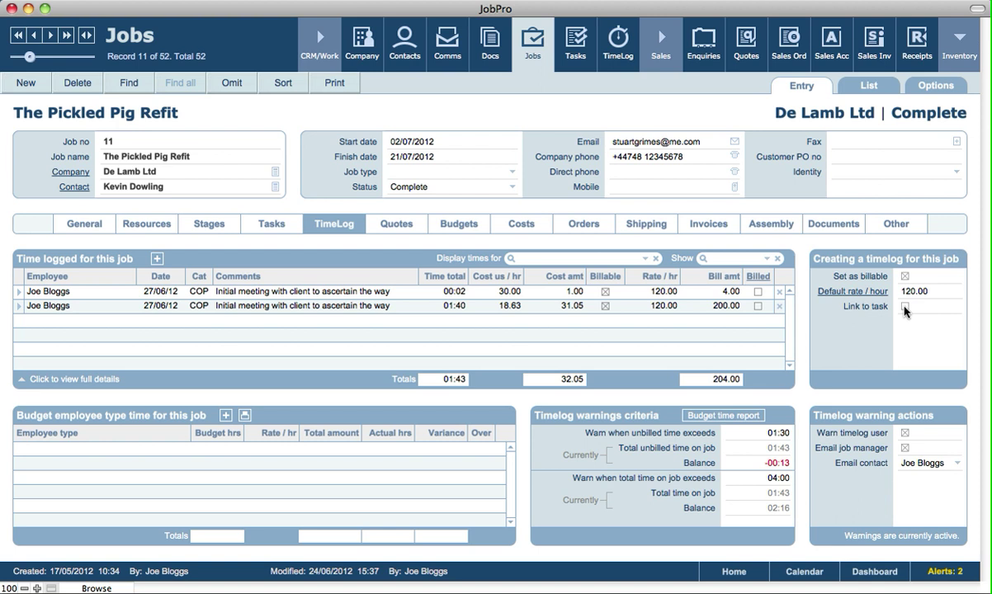
{"action": "left_click", "coordinate": [905, 307]}
{"action": "left_click", "coordinate": [865, 348]}
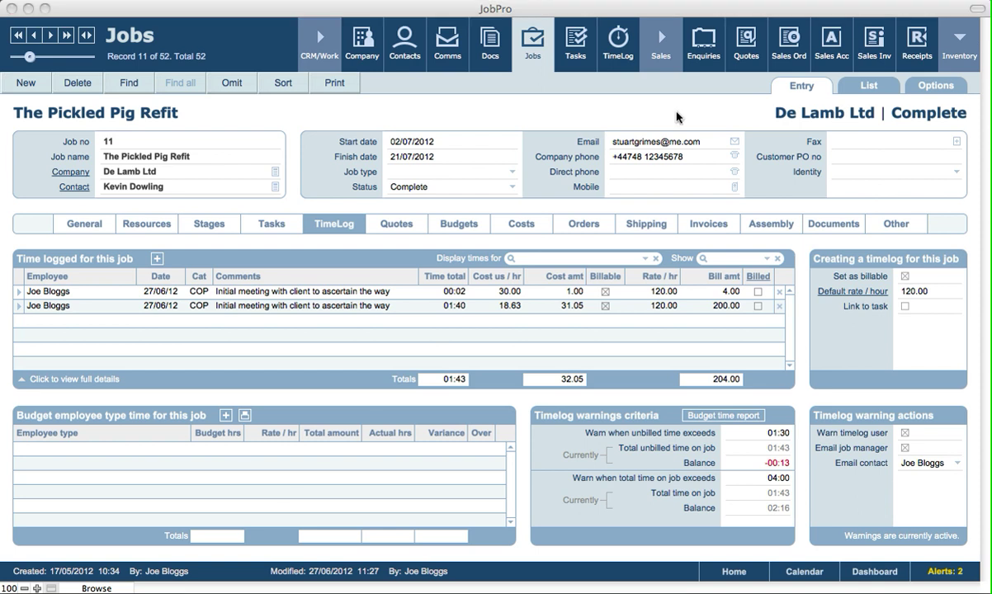
View the timelog calendar by week and by month, and open the first timelog on 27 June 2012.
{"action": "left_click", "coordinate": [800, 573]}
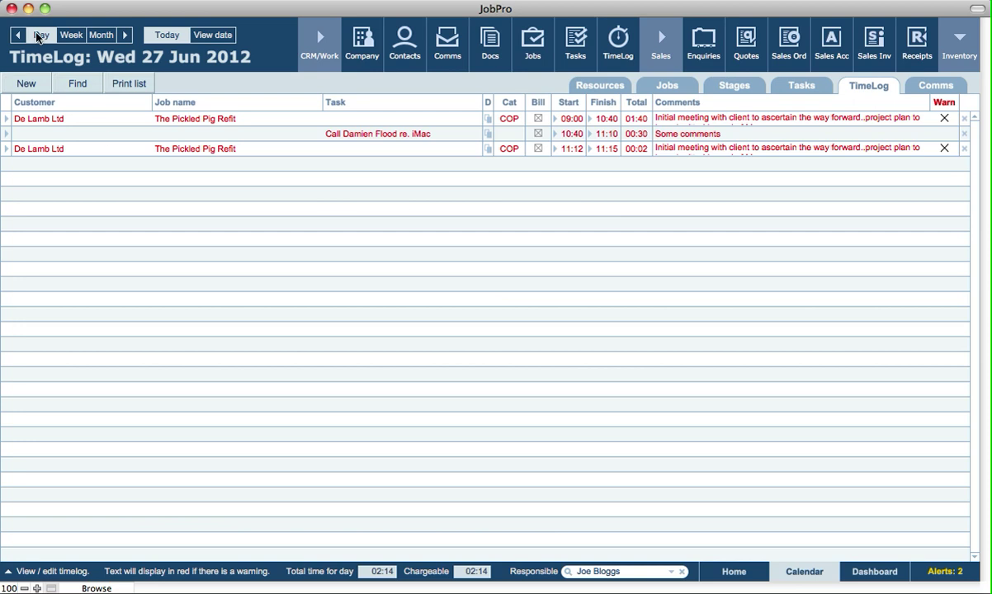
{"action": "left_click", "coordinate": [72, 36]}
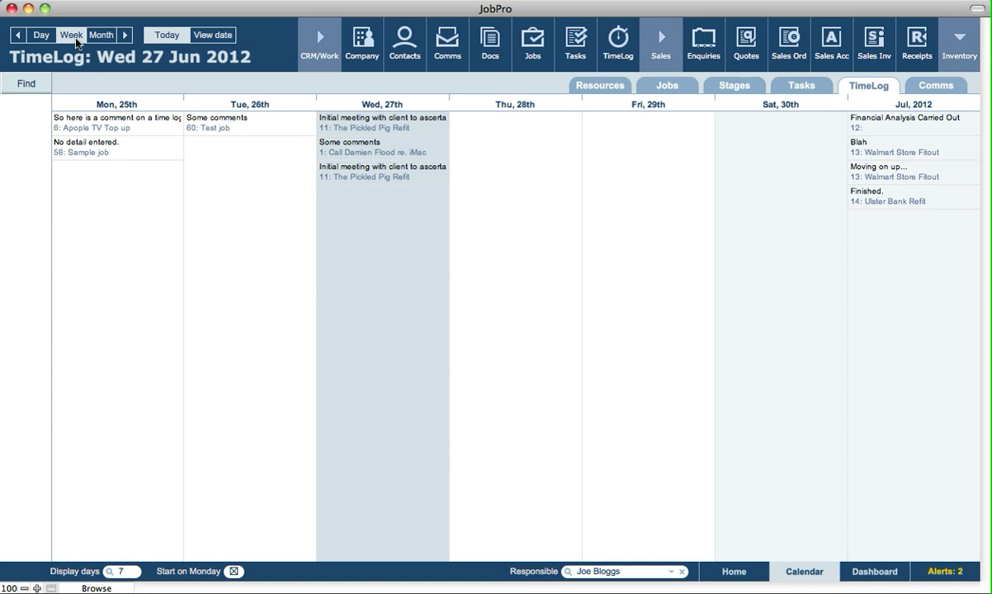
{"action": "left_click", "coordinate": [101, 34]}
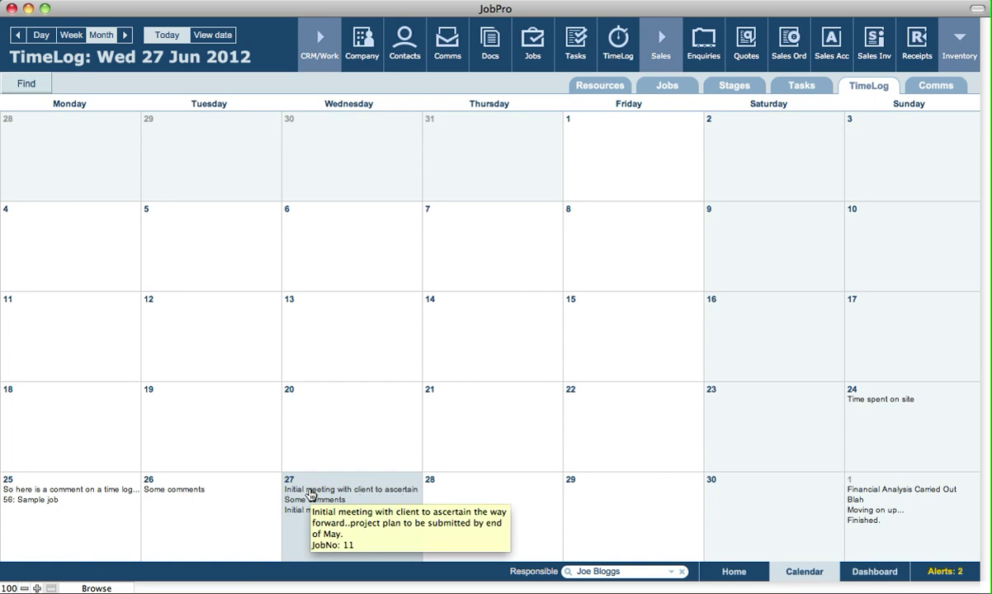
{"action": "left_click", "coordinate": [311, 496]}
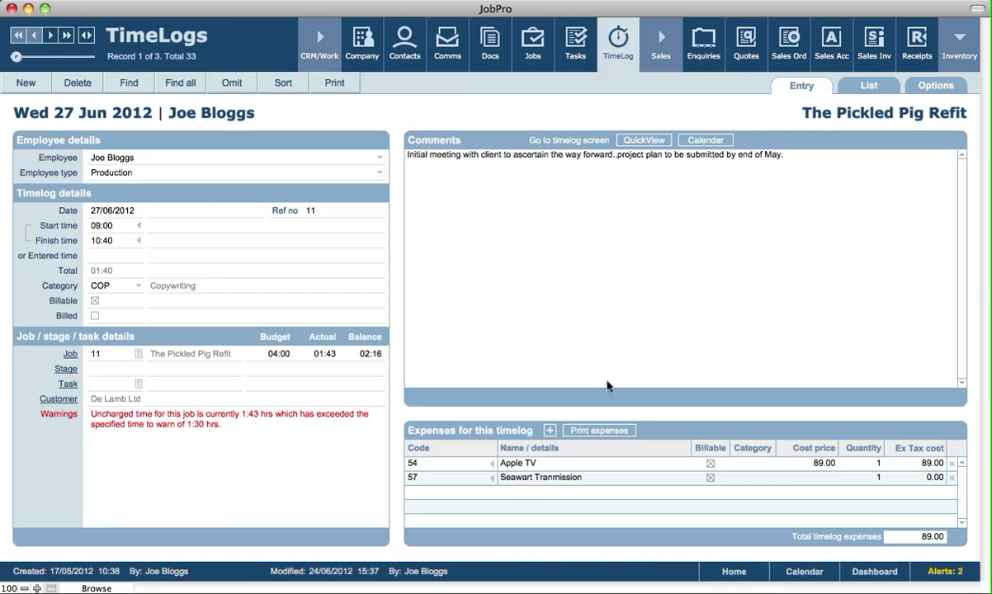